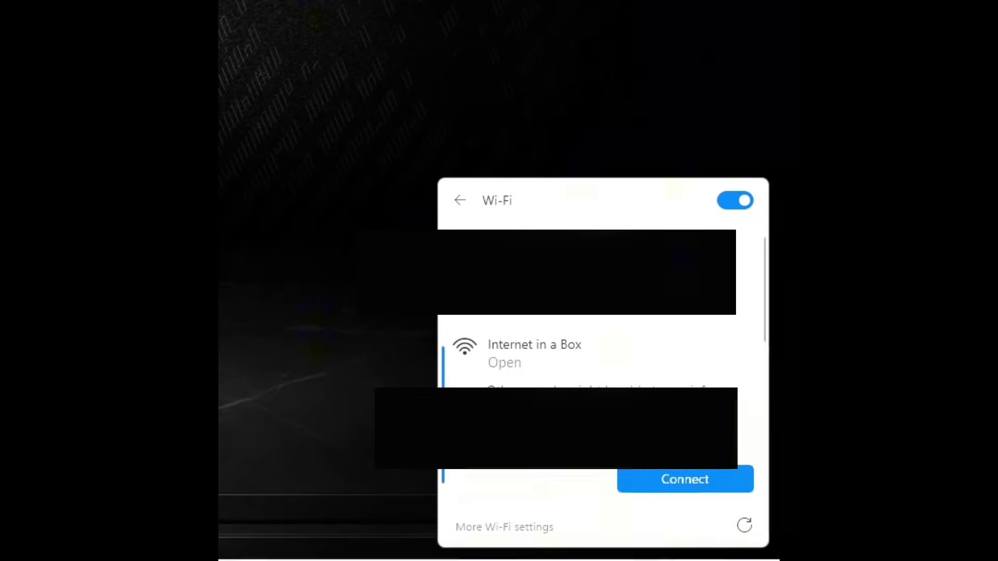
- Connect to the open 'Internet in a Box' Wi-Fi network
key(Return)
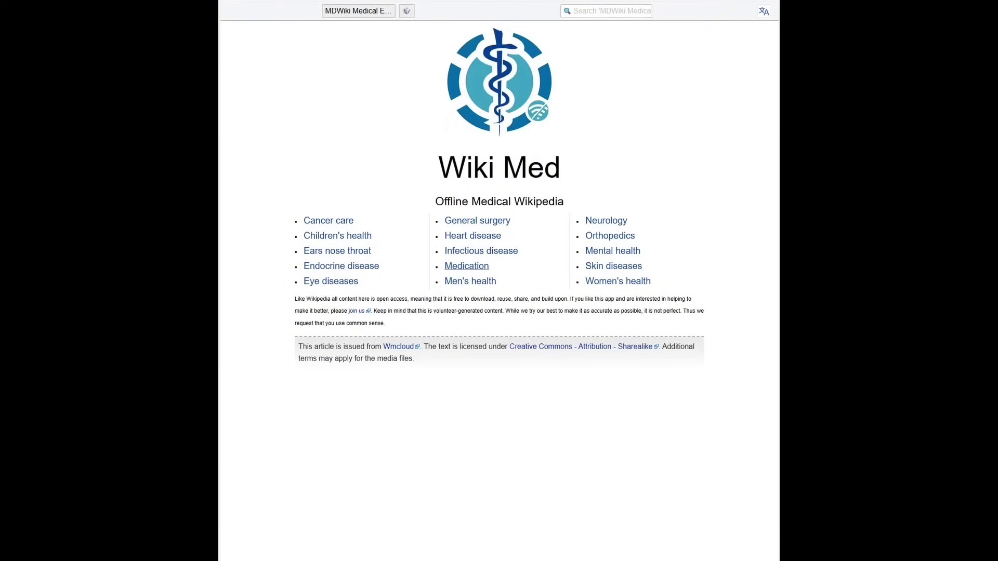
- Search Wiki Med's Medication list for 'loratadine' and open the Loratadine article
click(467, 266)
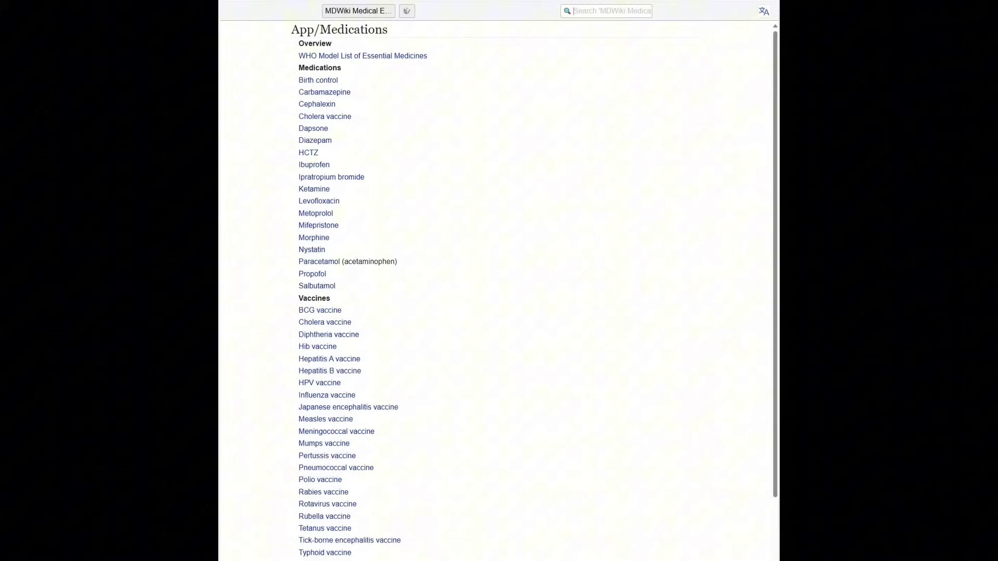
text(loratadine)
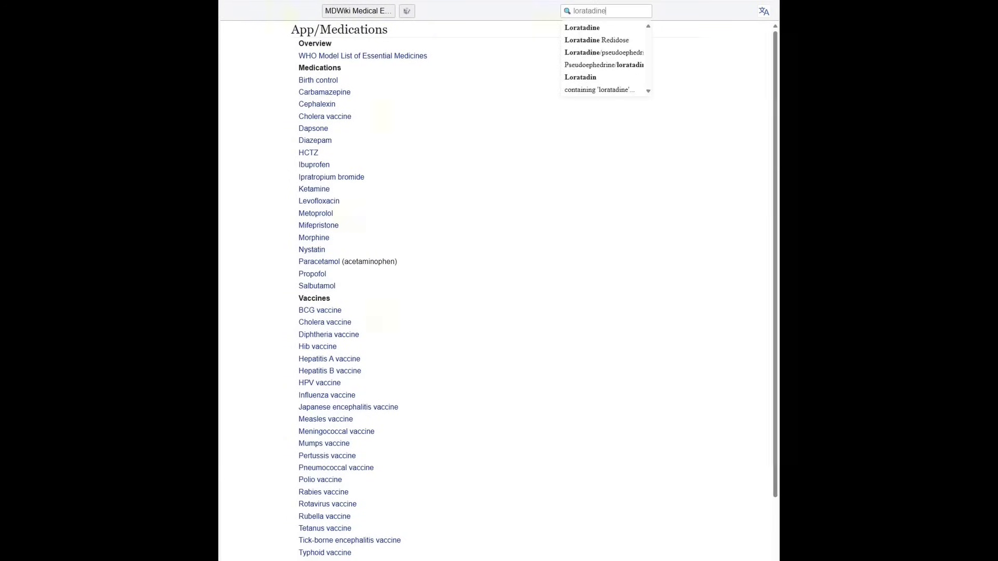
key(Return)
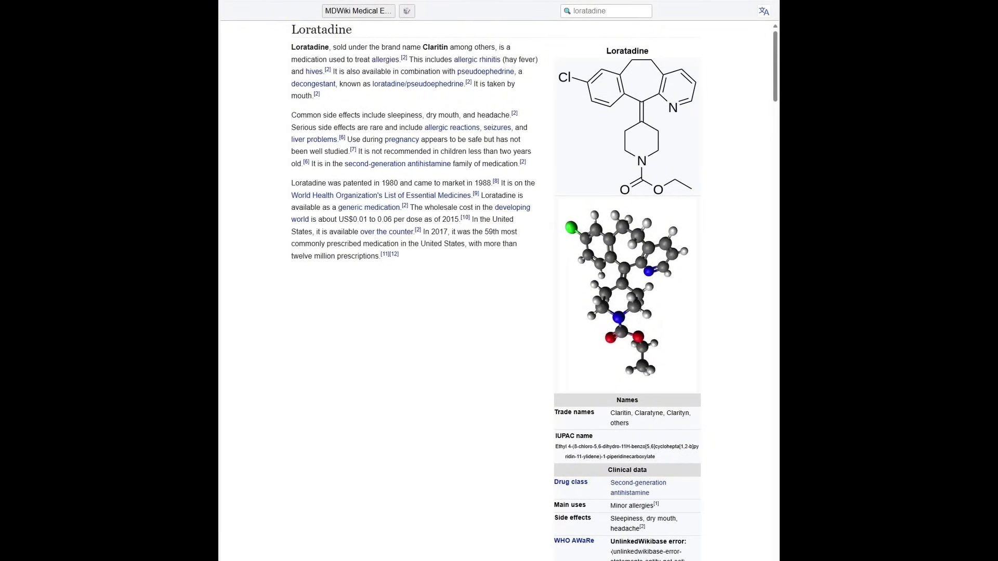
- Open the Cannabis entry under Drugs, then back out to the Internet in a Box home page
scroll(494, 291, down, 10)
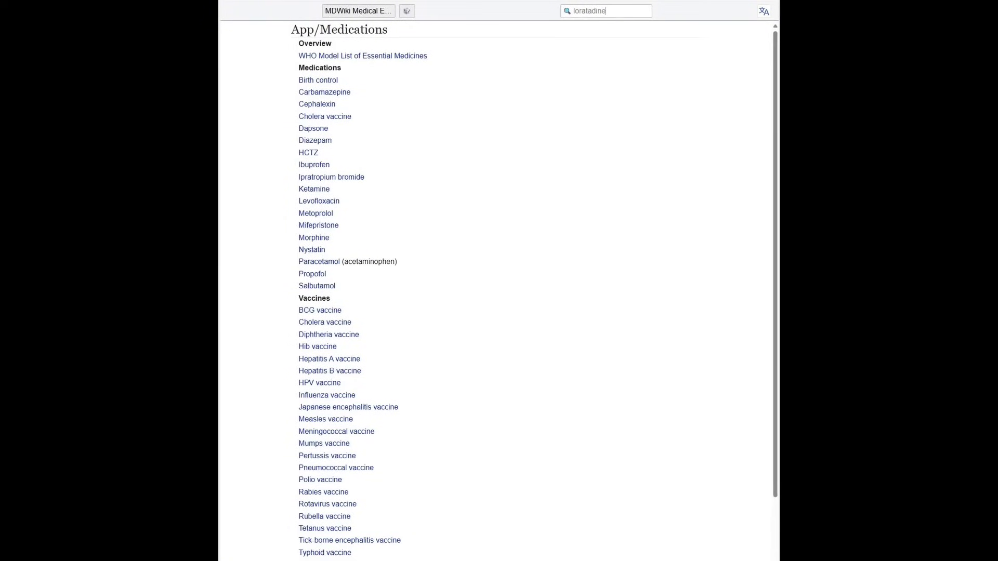
scroll(494, 291, down, 2)
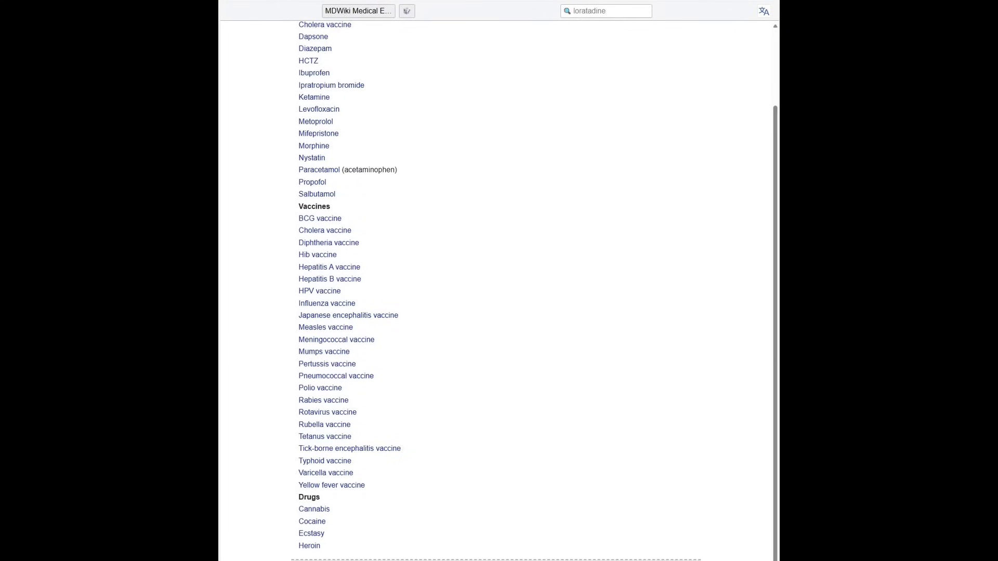
click(314, 510)
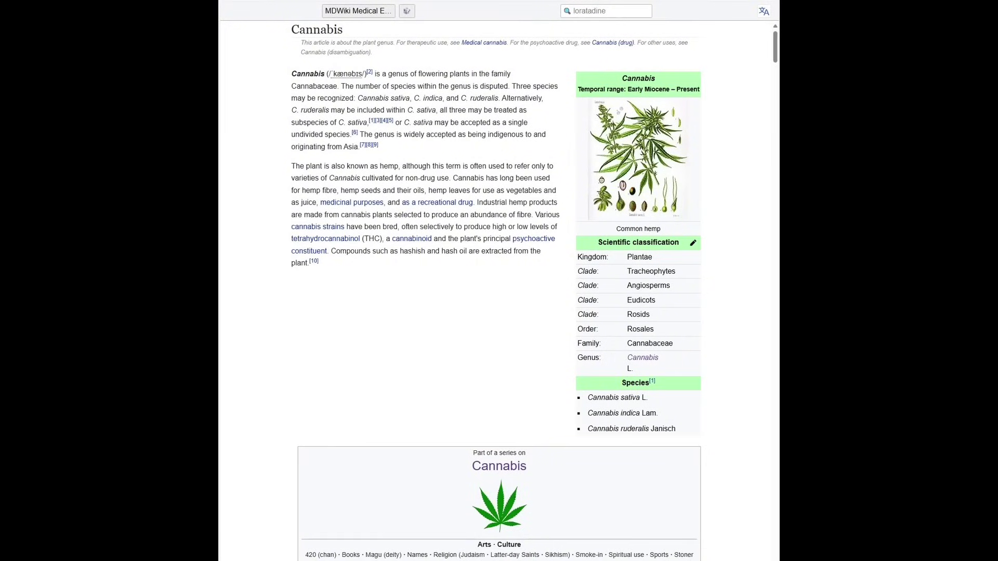
key(alt+Left)
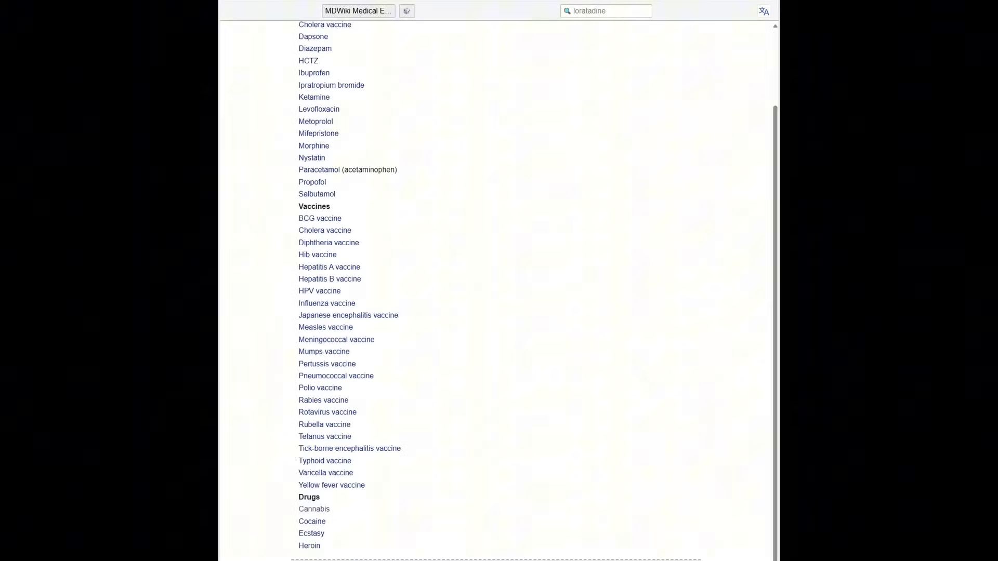
key(alt+Left)
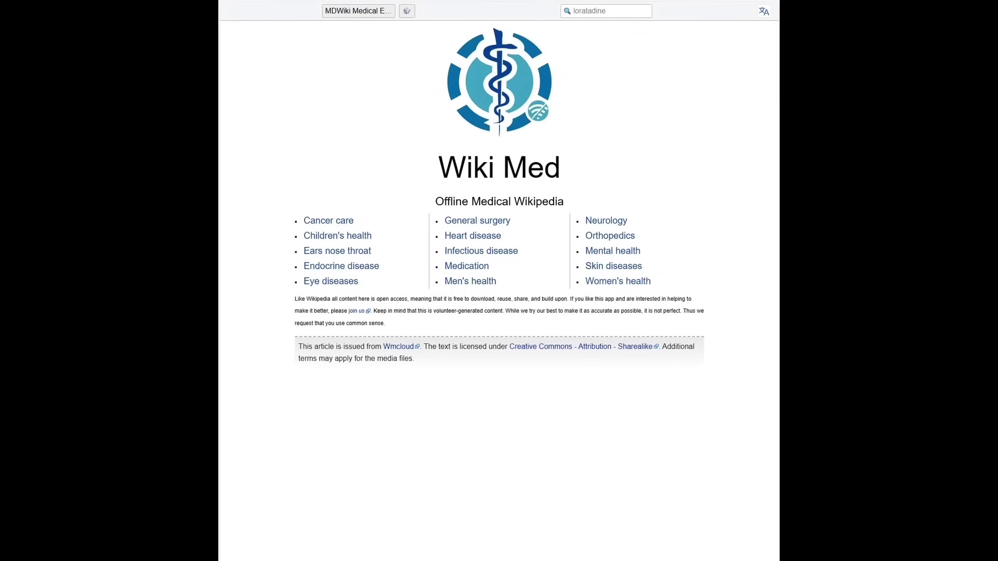
key(alt+Left)
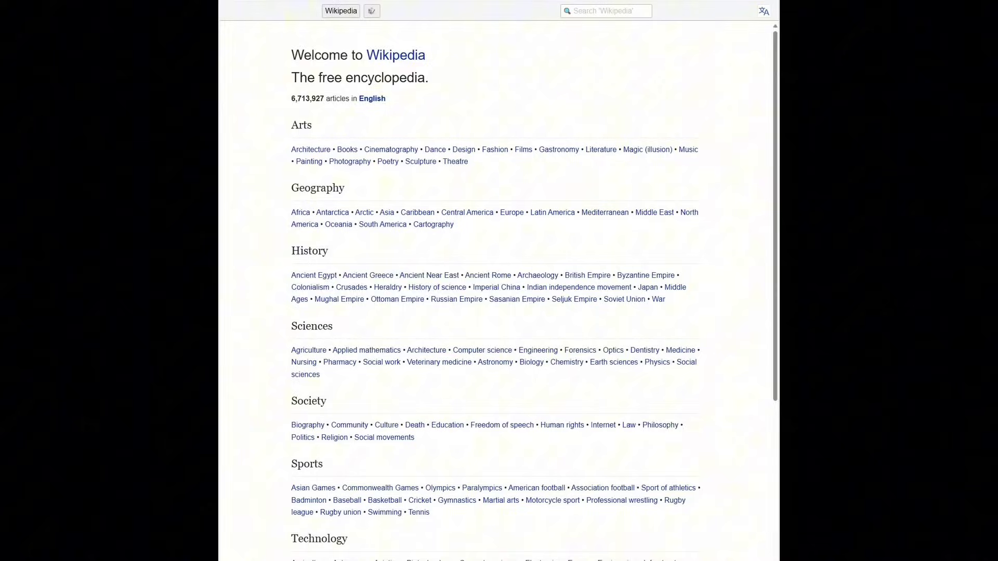
- Search English Wikipedia for 'wood gasifier', read the Wood gas generator article, then go back
scroll(533, 289, down, 3)
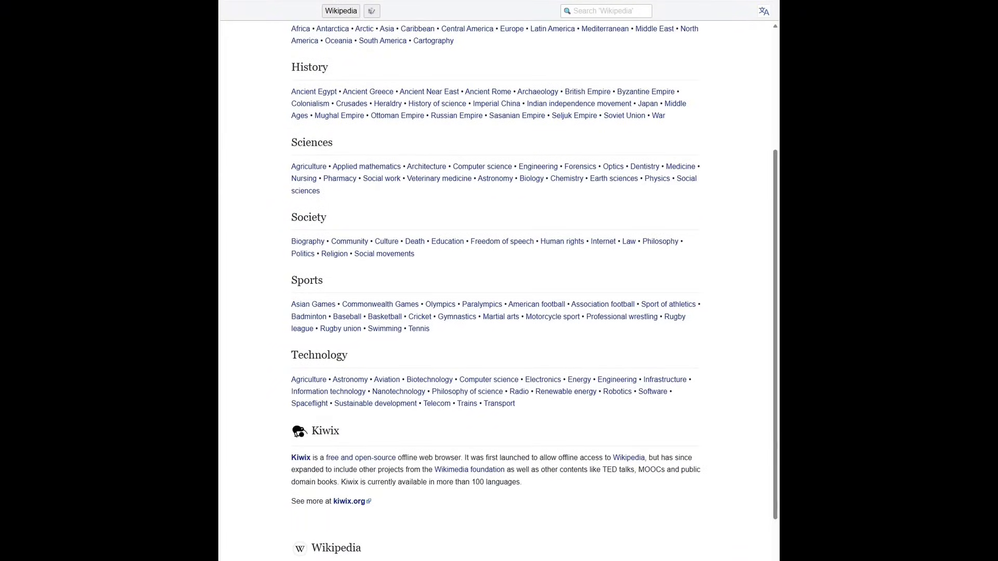
scroll(533, 290, up, 3)
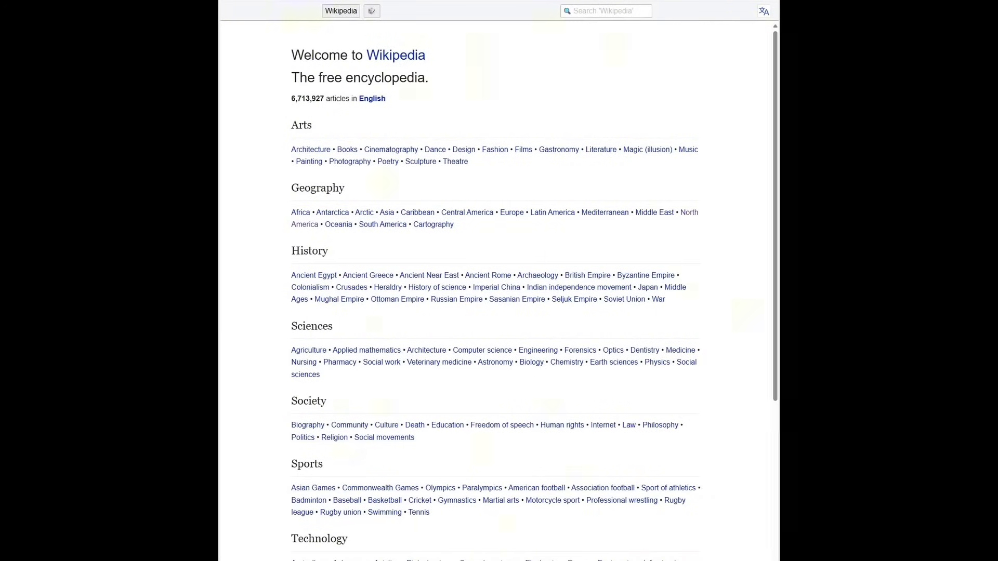
click(606, 11)
text(wood gasifier)
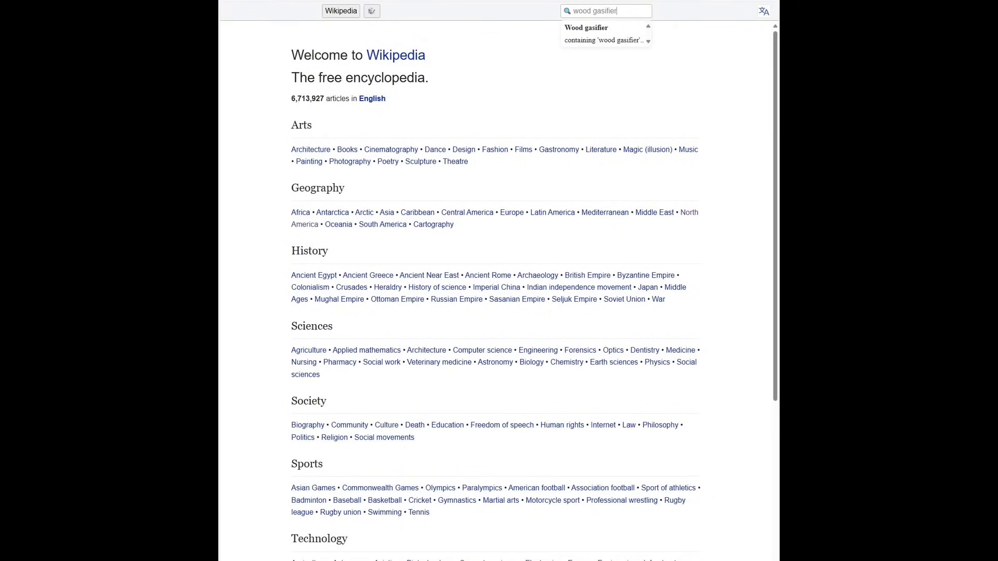
click(586, 27)
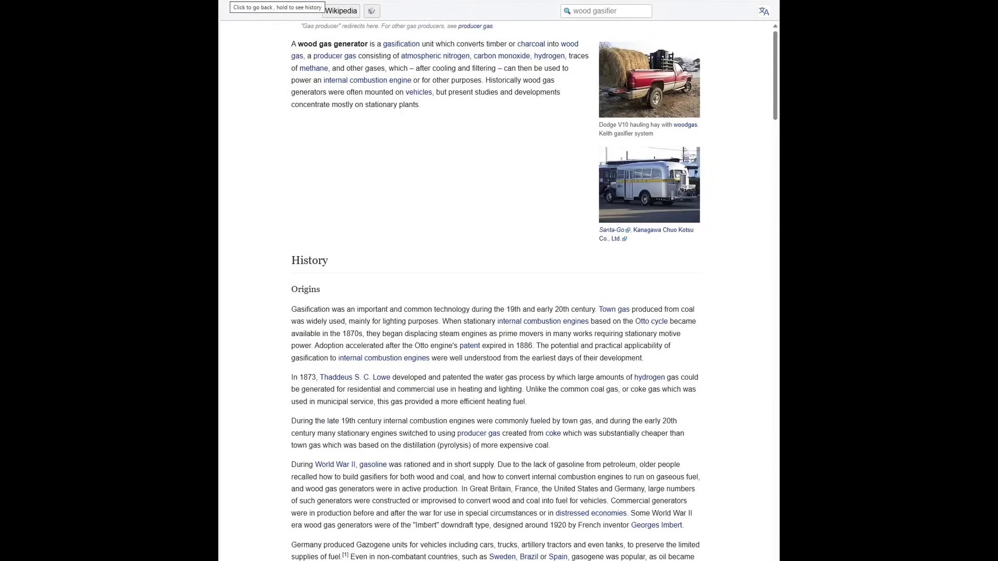
key(alt+Left)
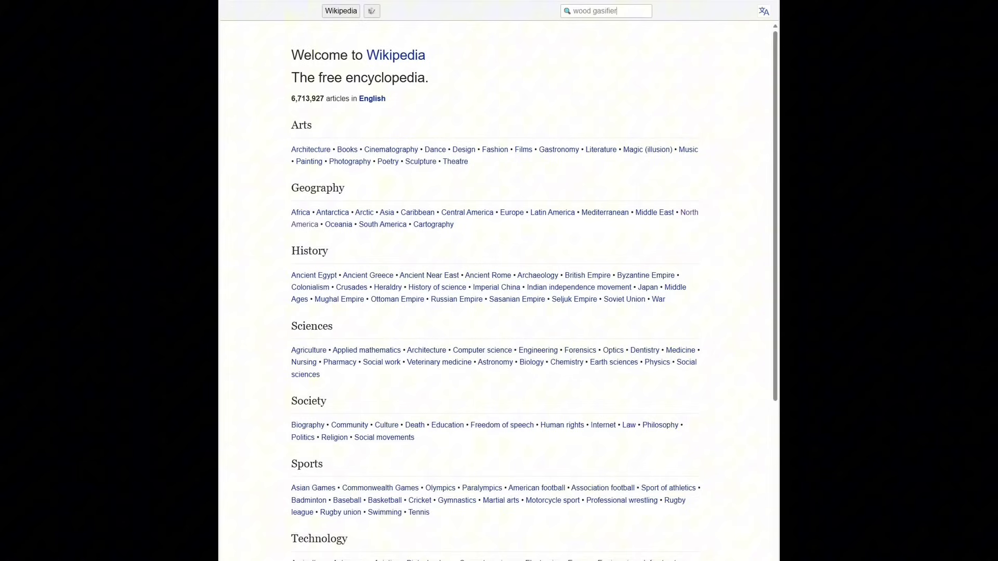
- Open Spanish Wikipedia's Bolivia article from the América Latina country list, then return home
key(alt+Left)
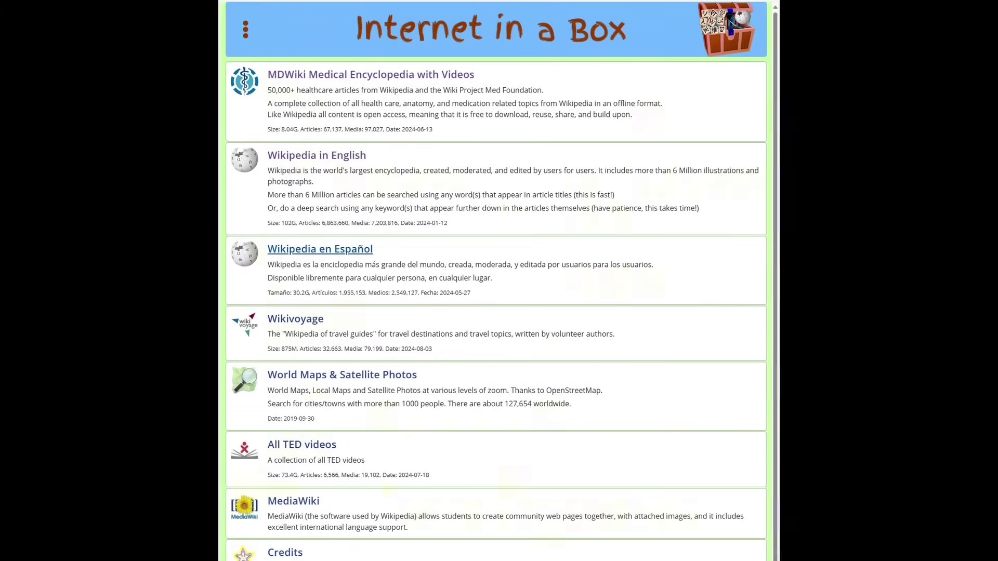
click(319, 249)
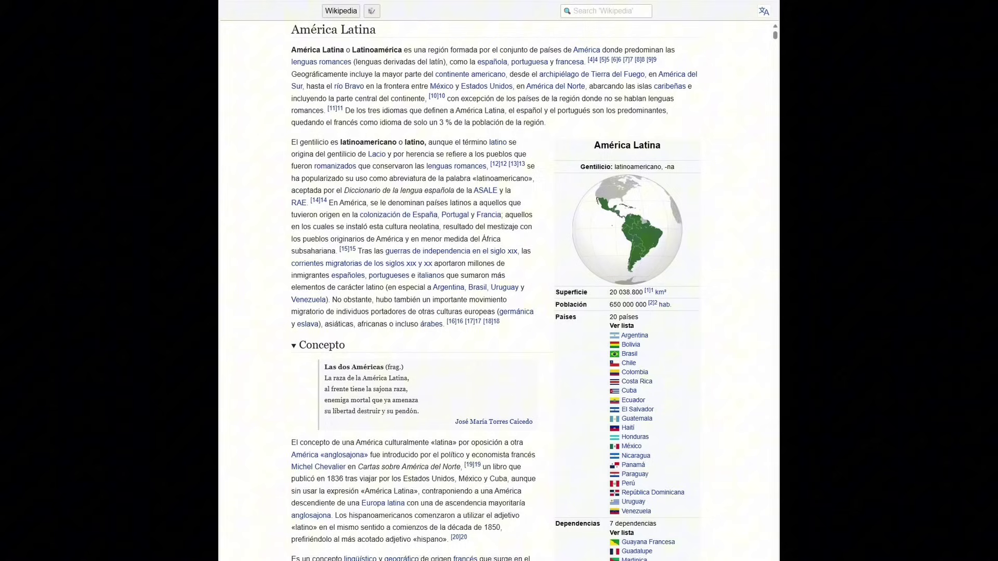
click(630, 345)
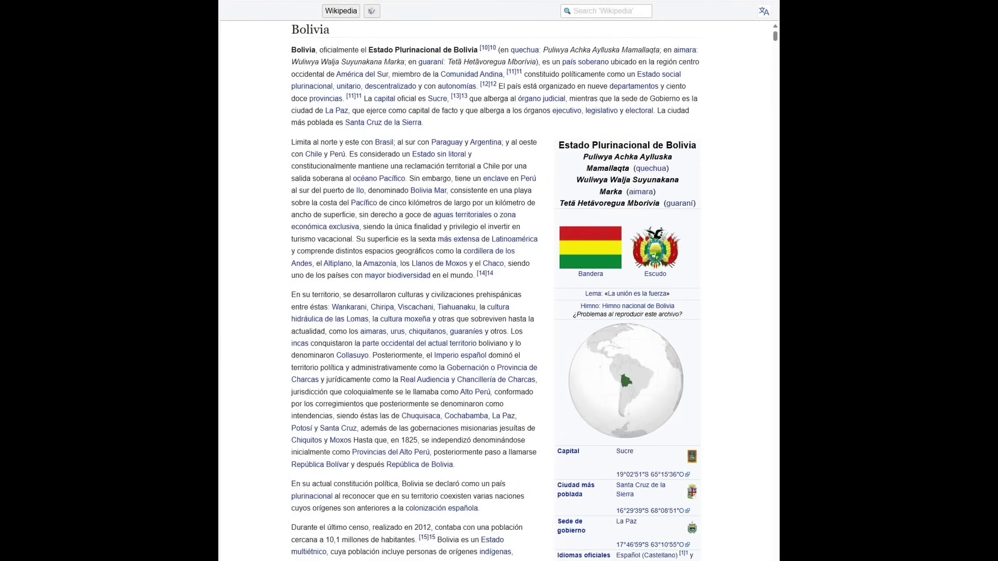
scroll(496, 291, down, 3)
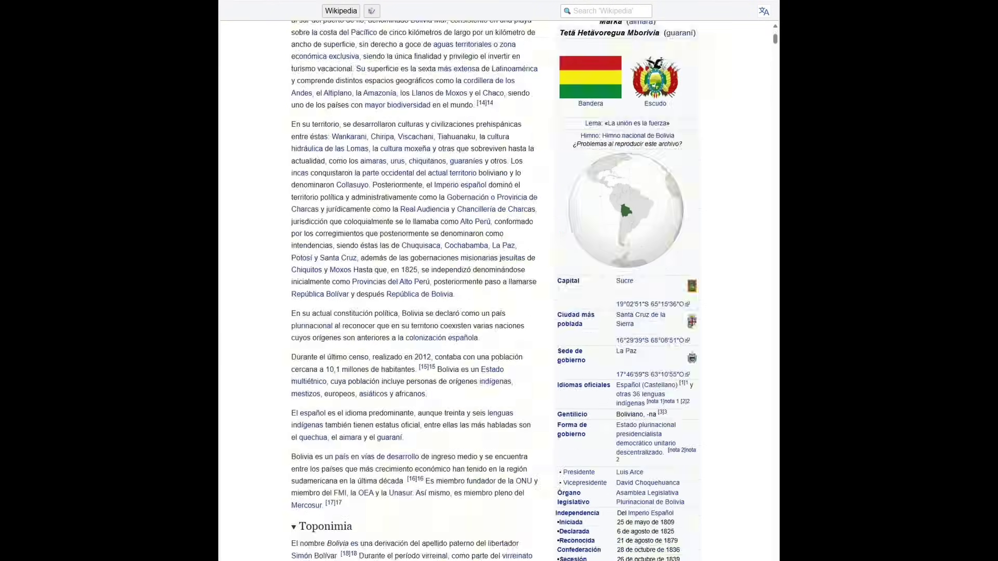
scroll(495, 291, up, 3)
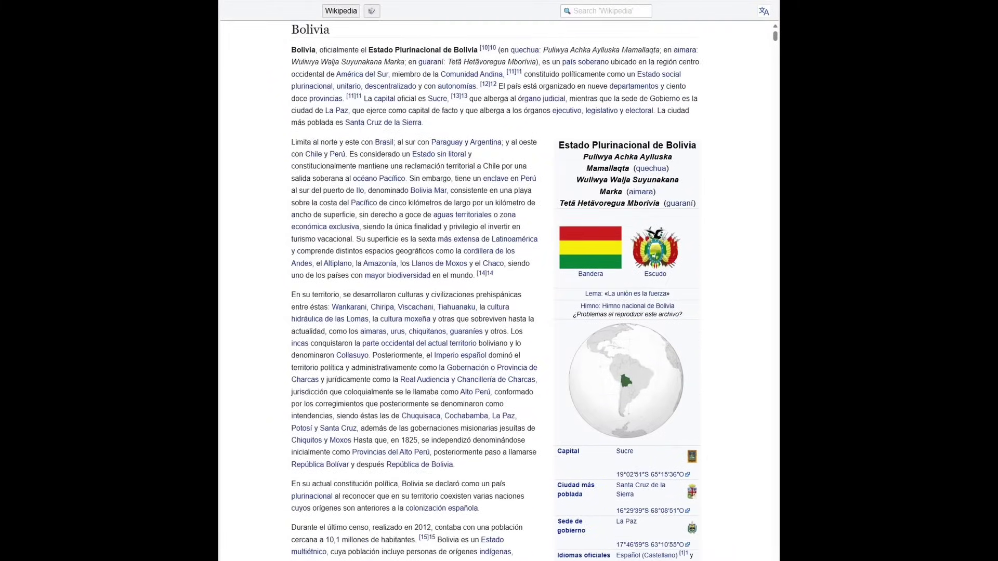
key(alt+Left)
key(alt+Left)
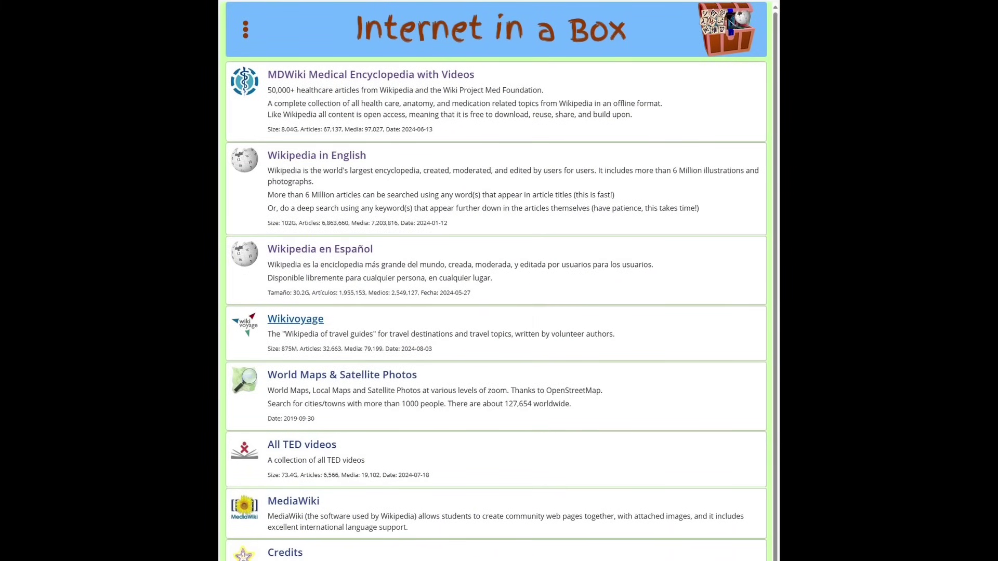
- Open Wikivoyage's Africa guide, pick Burkina Faso under West Africa's regions, then return home
click(296, 319)
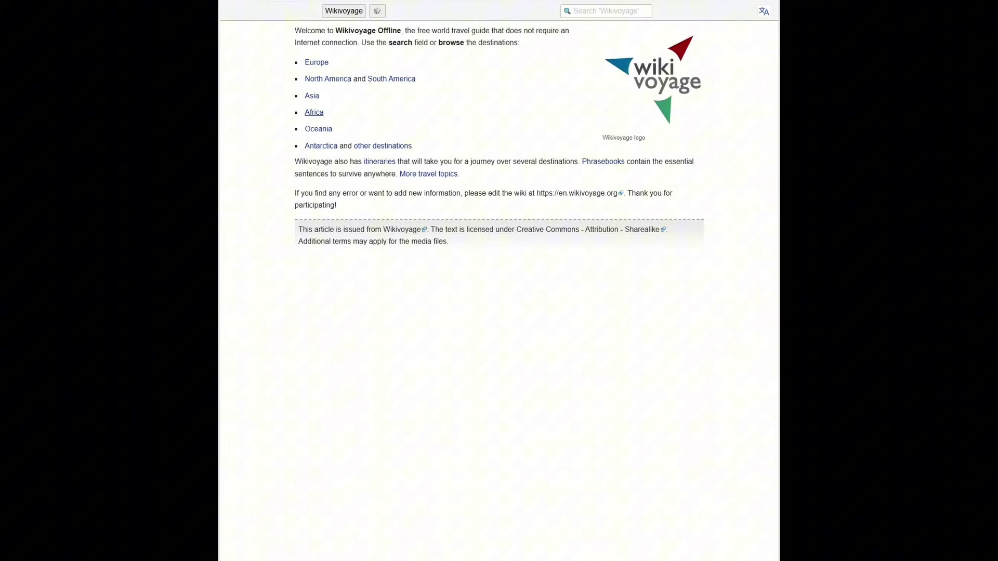
click(314, 112)
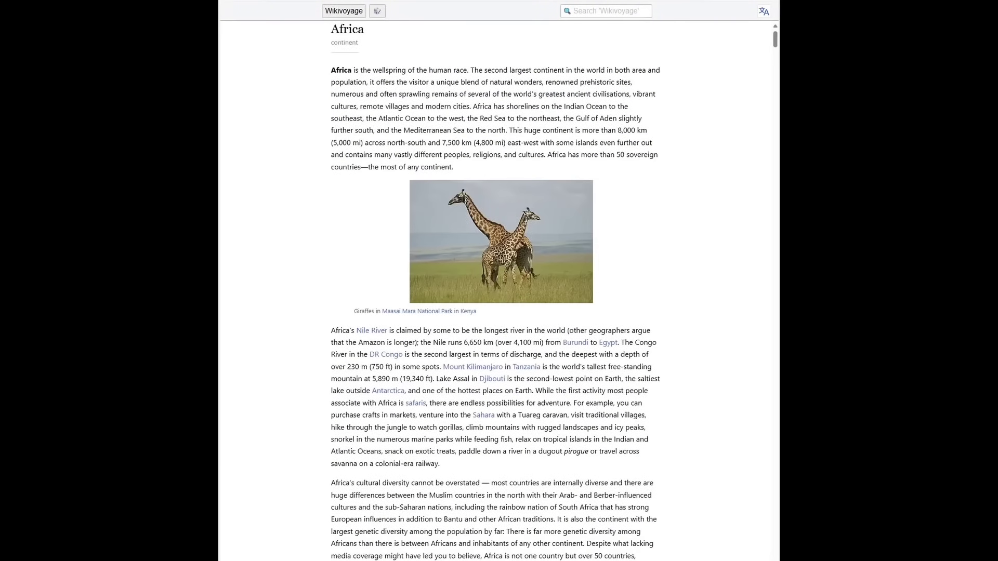
scroll(495, 291, down, 3)
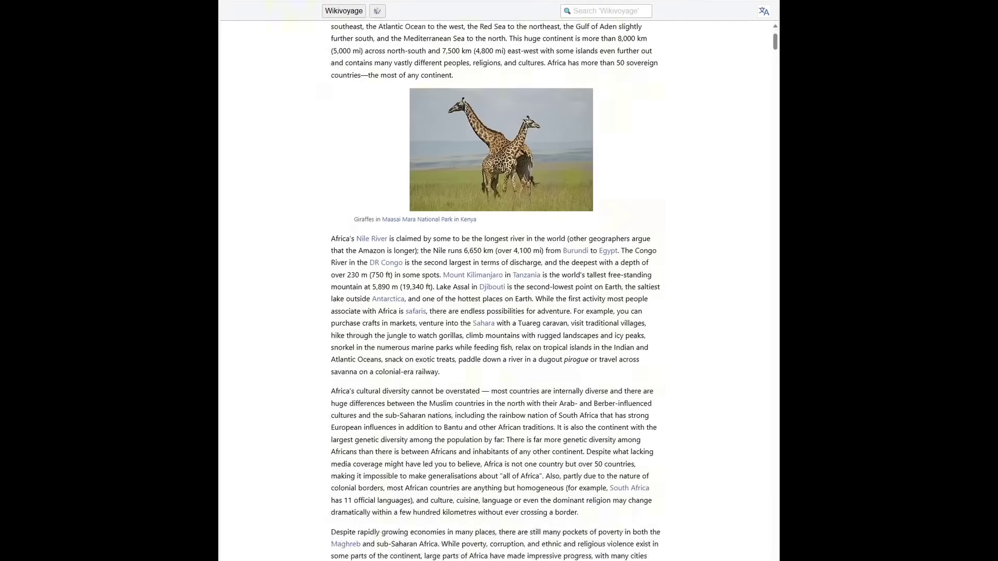
scroll(496, 291, down, 6)
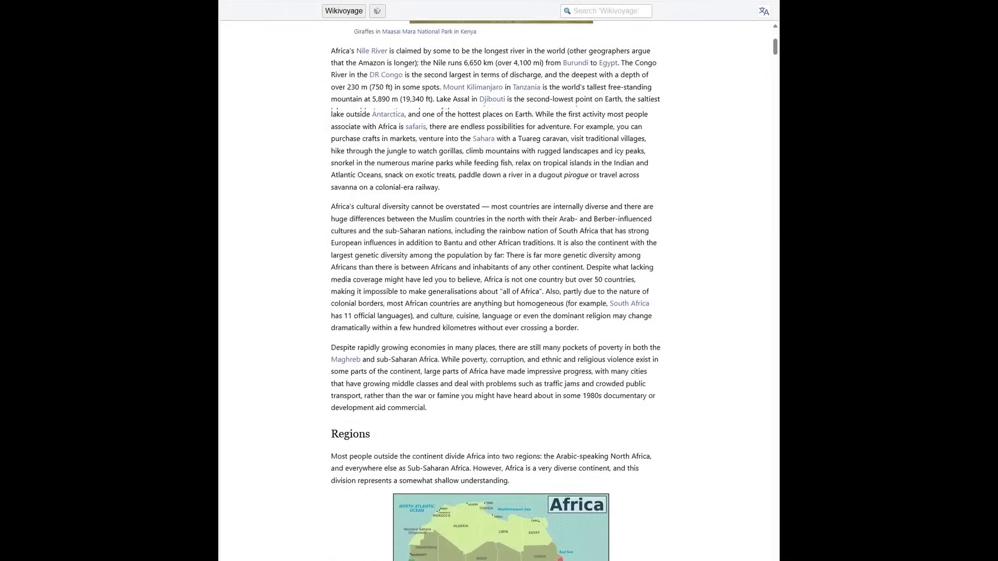
scroll(496, 291, down, 4)
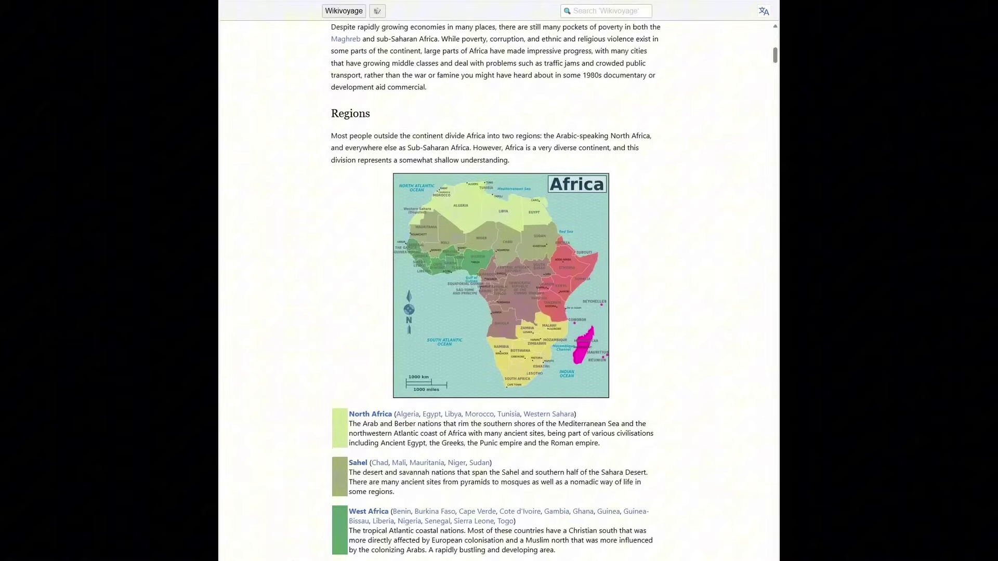
scroll(495, 291, down, 3)
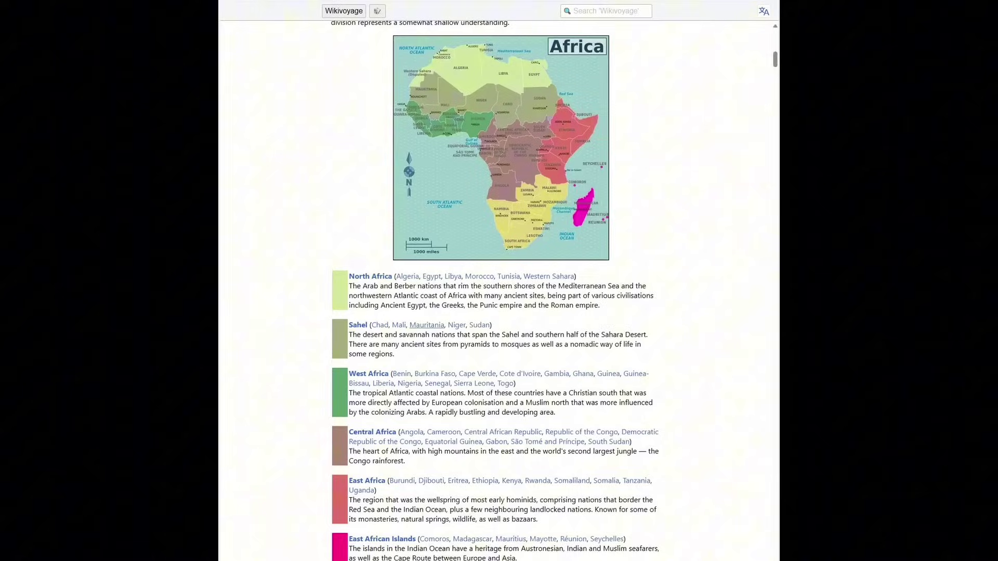
click(435, 374)
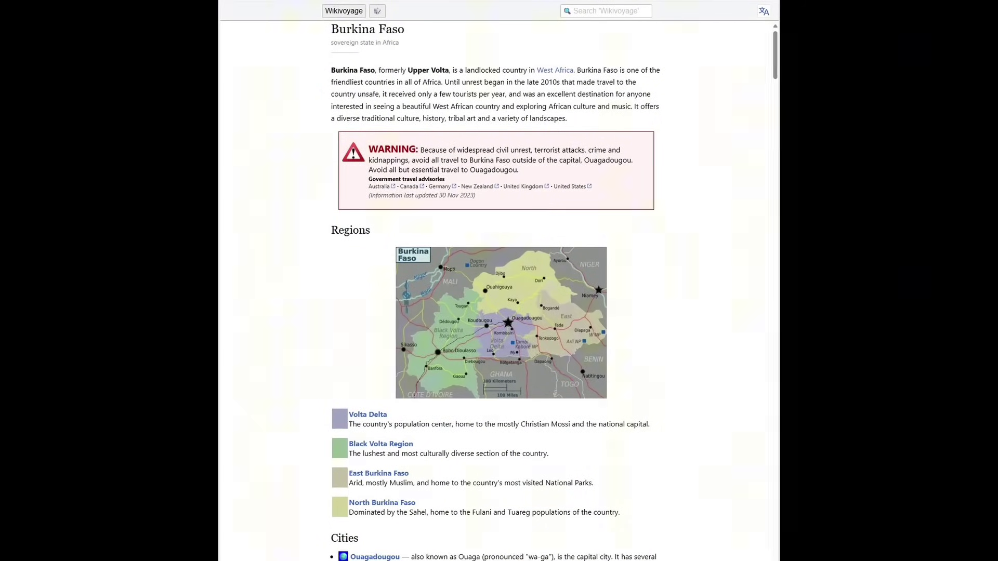
key(alt+Left)
key(alt+Left)
key(alt+Left)
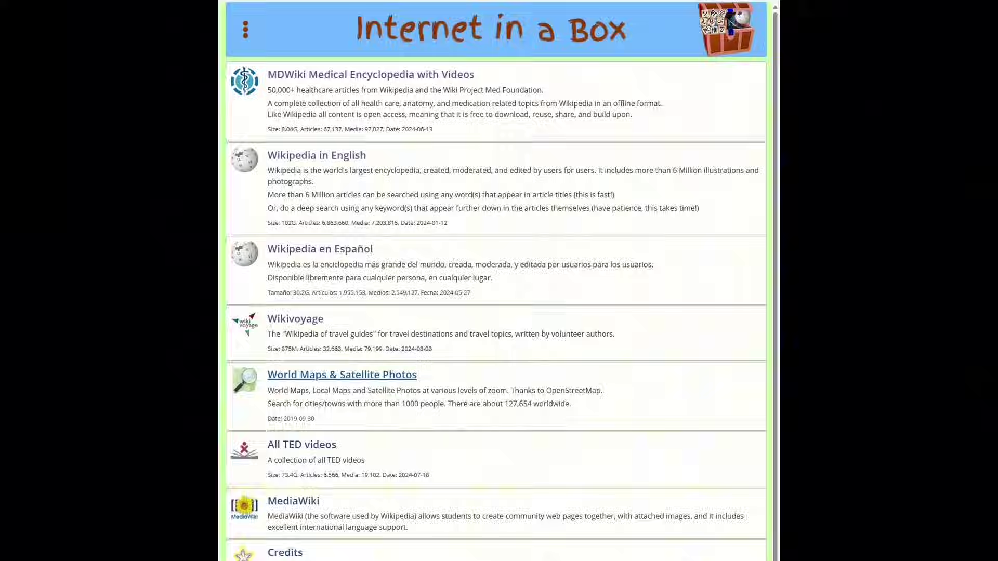
- Zoom the satellite World Map around El Paso, dismissing the 'only goes to zoom 7' prompts
click(364, 375)
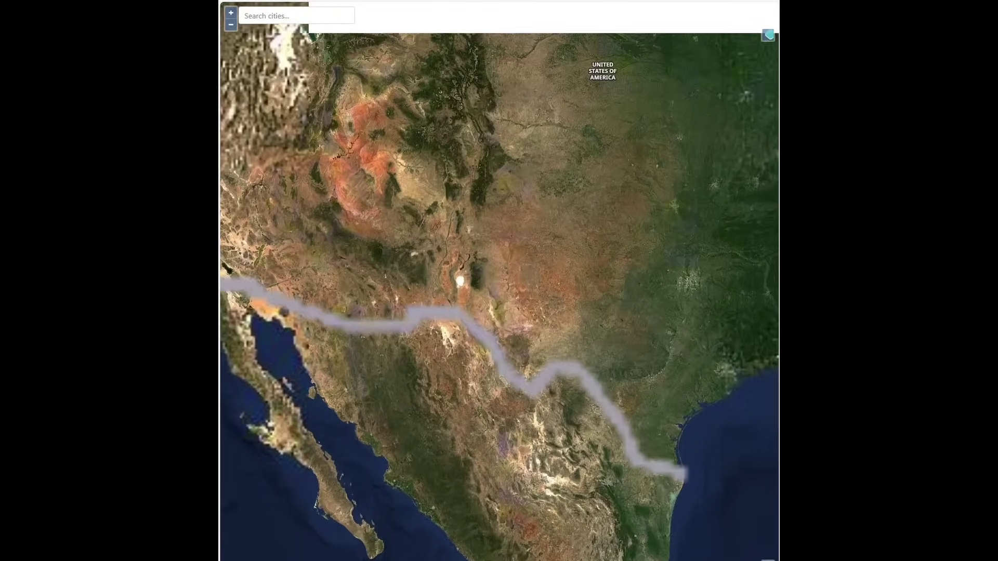
scroll(431, 311, up, 3)
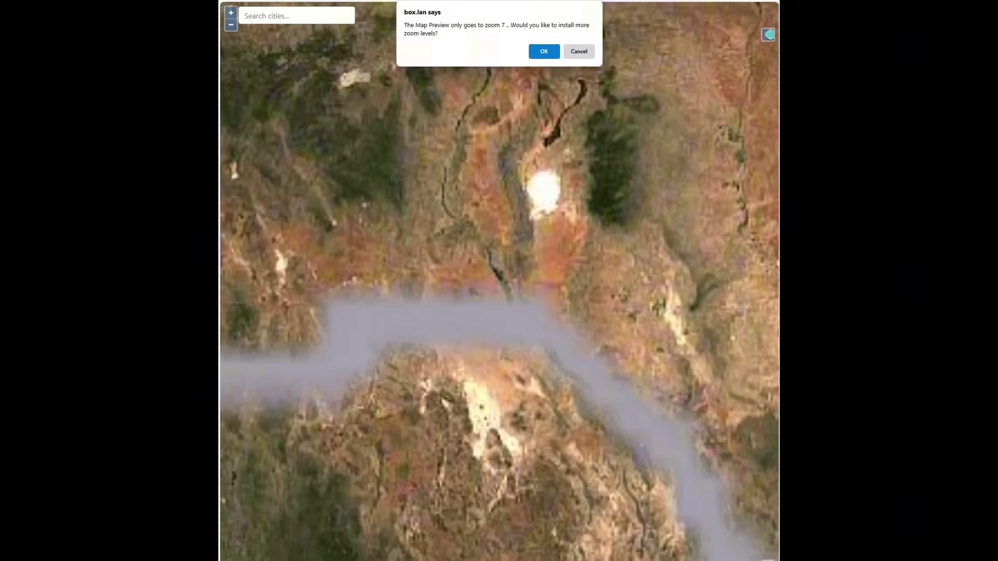
click(579, 51)
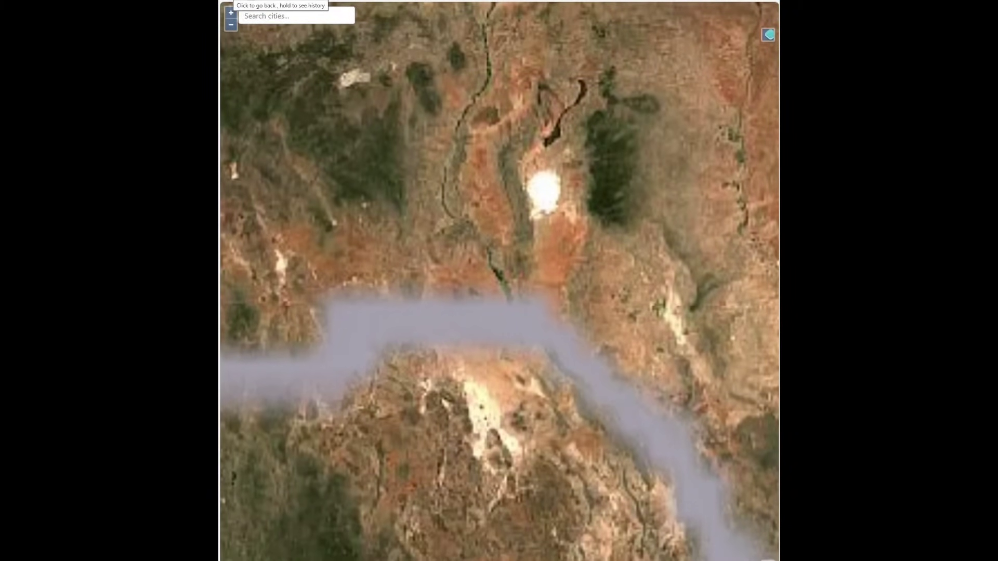
scroll(288, 127, down, 2)
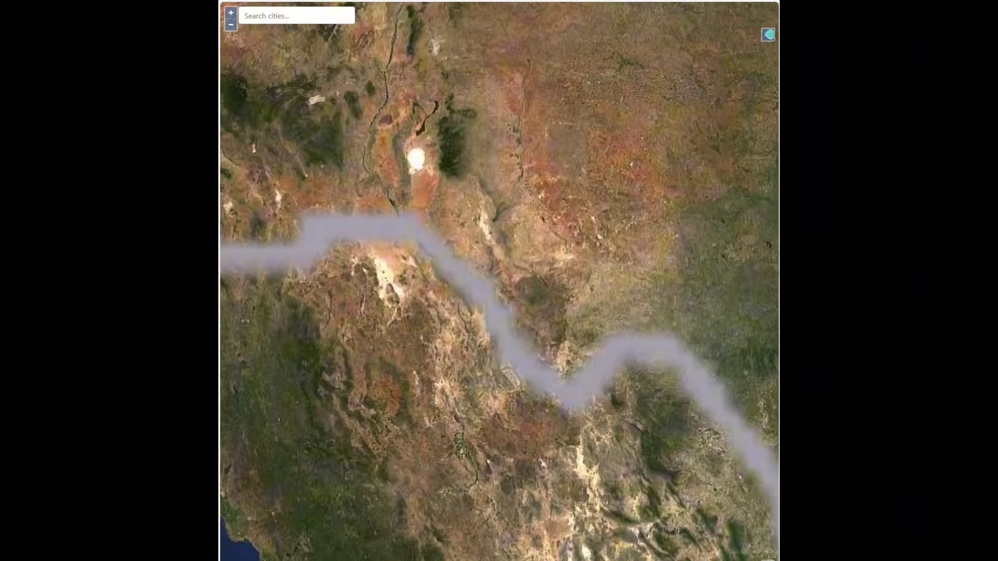
scroll(265, 120, down, 1)
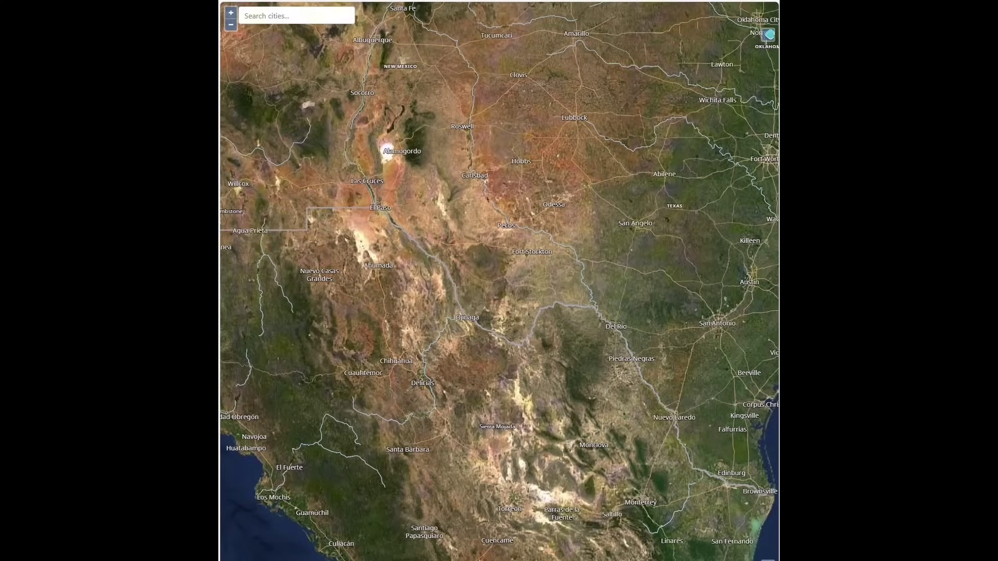
scroll(370, 216, up, 3)
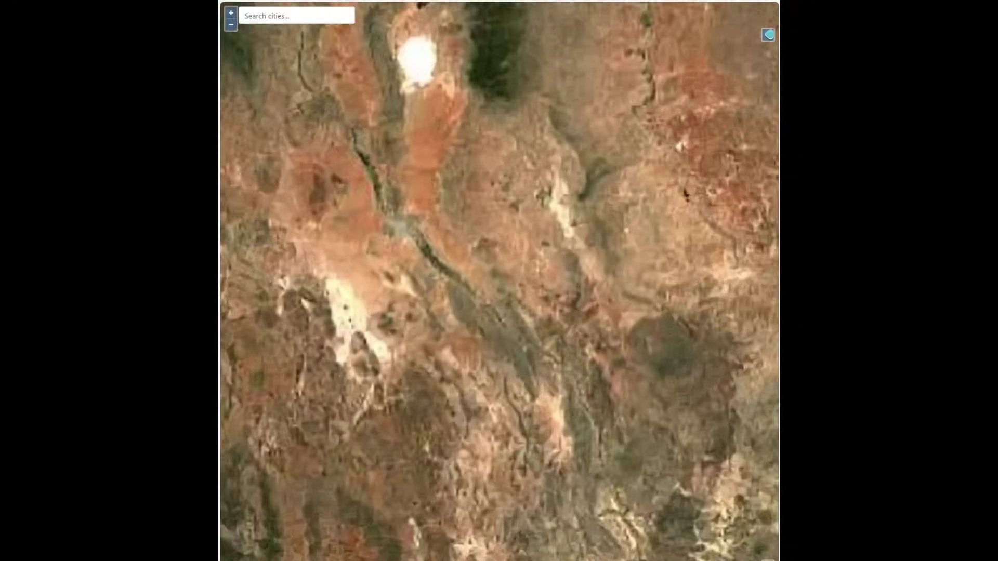
key(Escape)
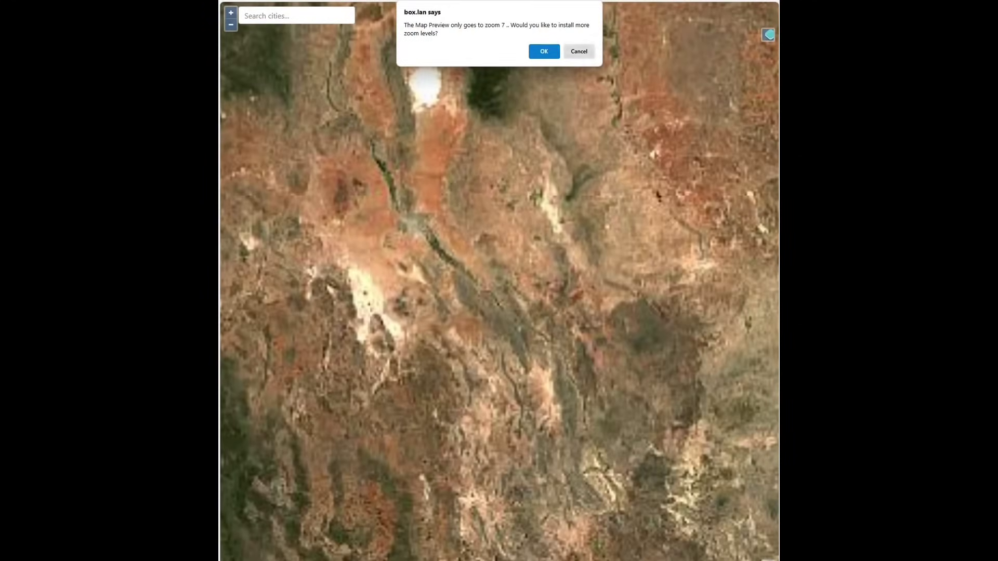
key(Escape)
scroll(483, 164, down, 1)
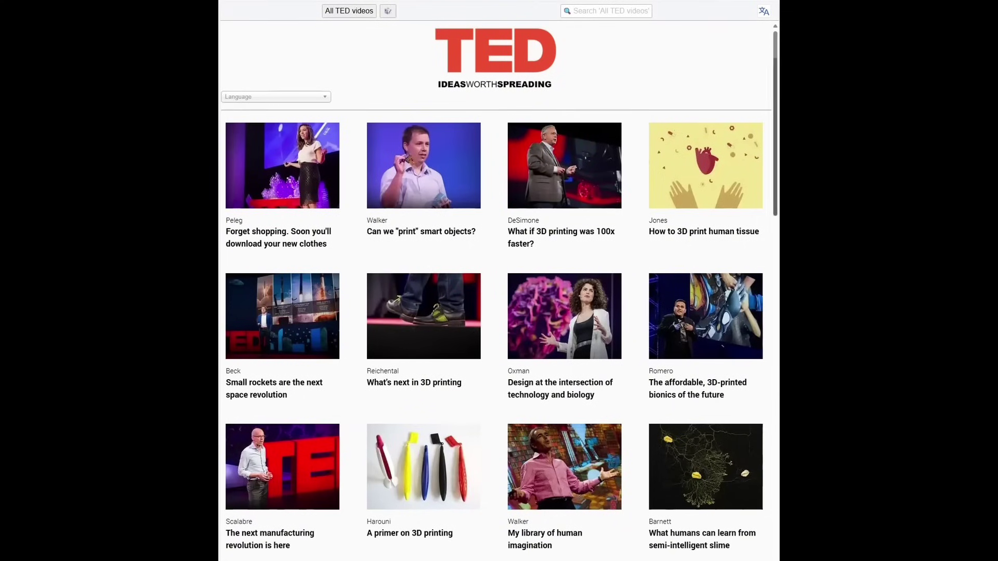
- Scroll the All TED videos grid to the bottom and back to the top
scroll(496, 285, down, 6)
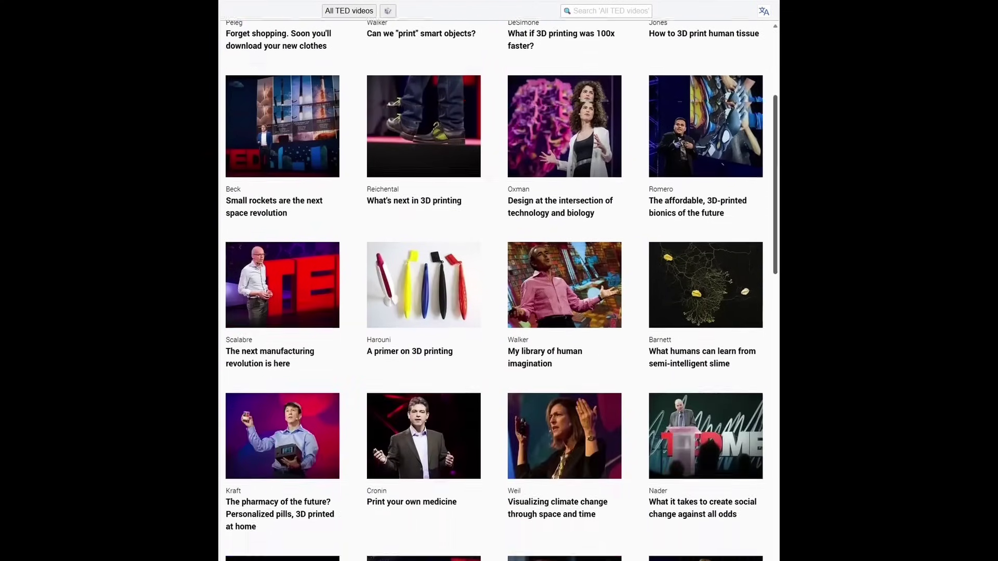
scroll(499, 291, down, 11)
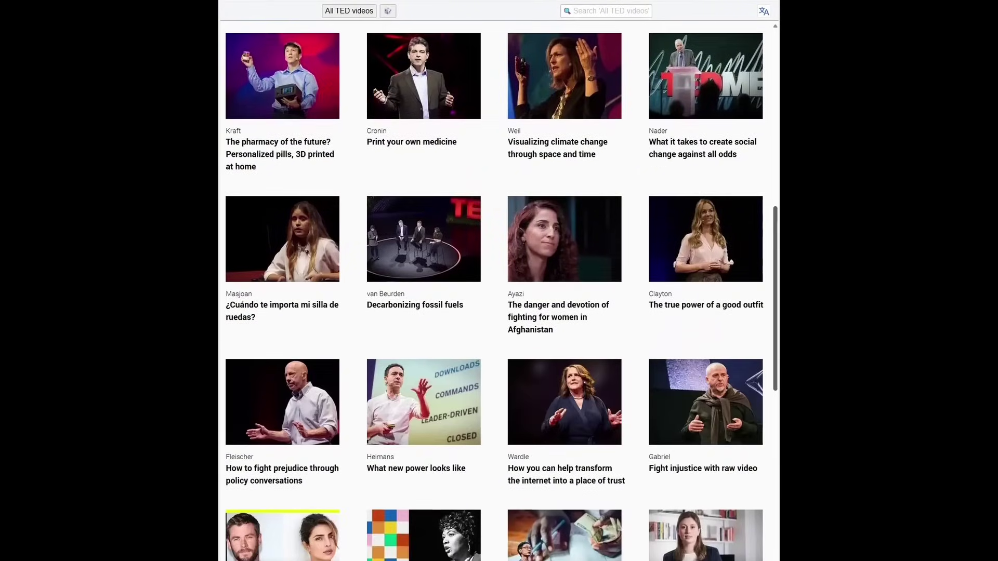
scroll(499, 291, down, 4)
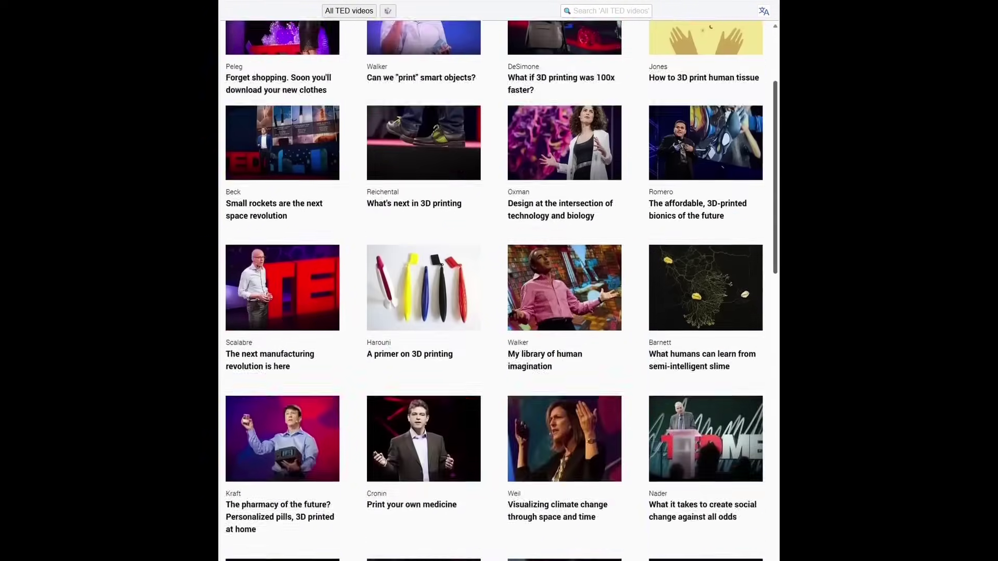
scroll(499, 291, up, 3)
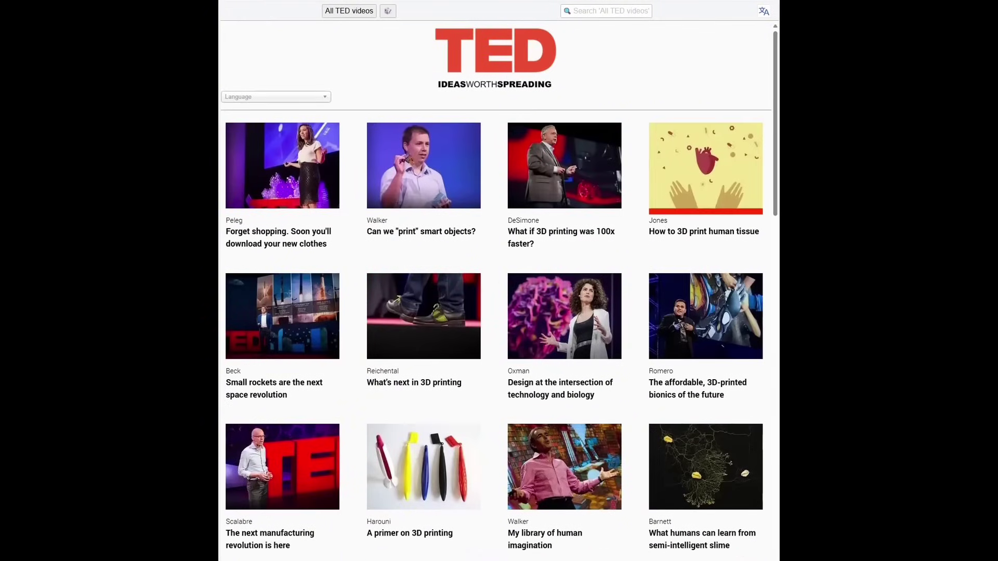
- Search the TED talks for 'garden', then return to the TED main page
click(574, 11)
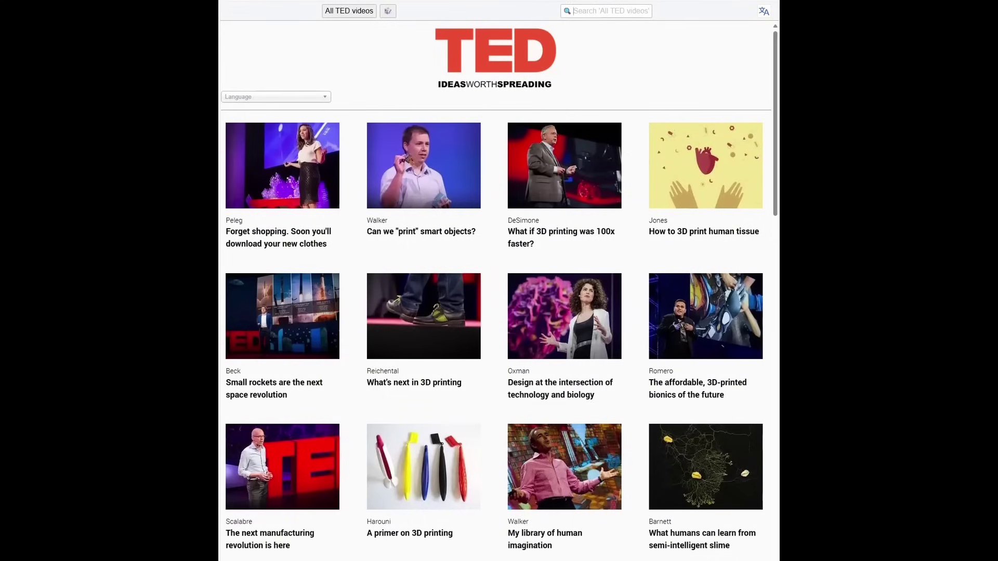
text(garden)
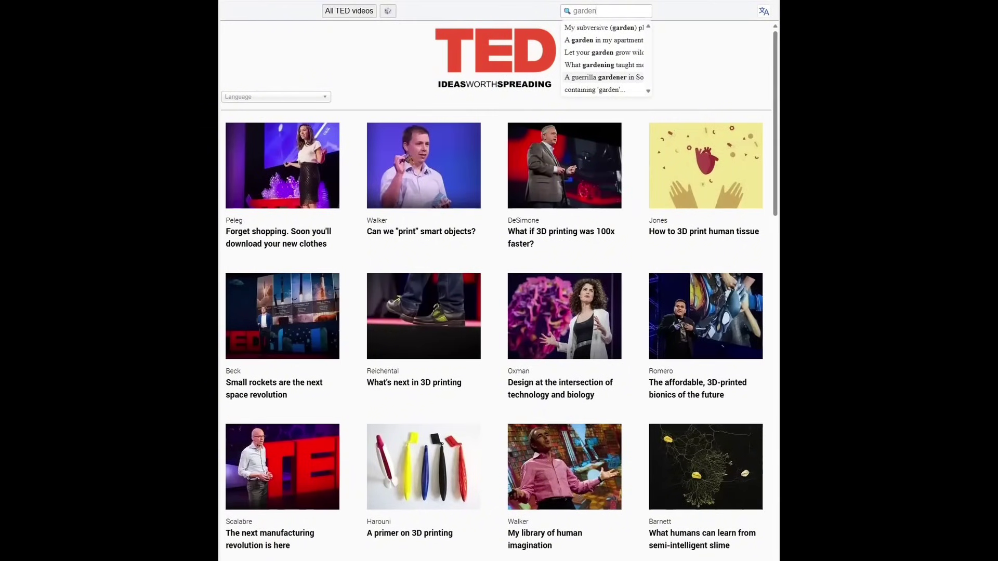
key(Return)
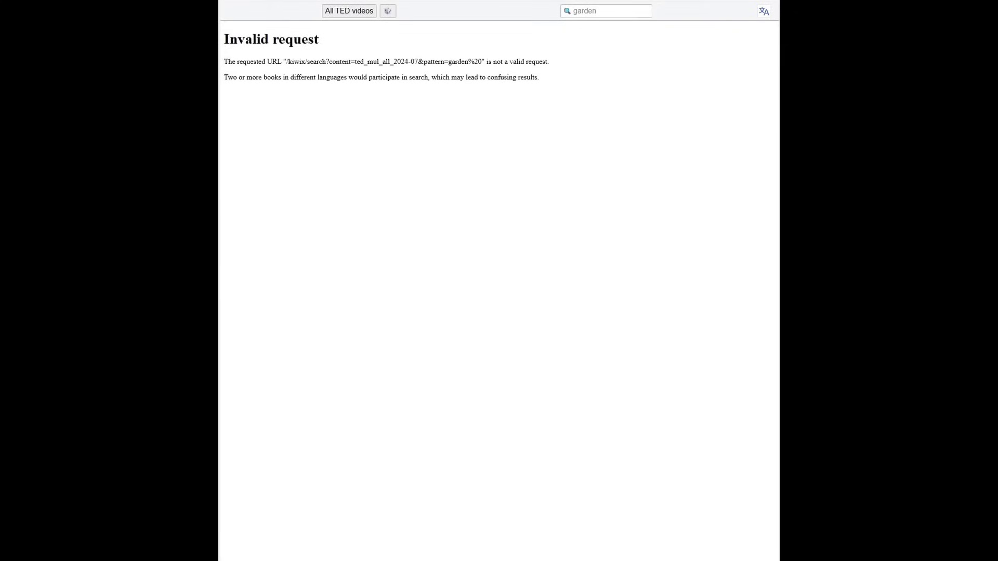
drag(224, 77, 428, 76)
click(429, 77)
key(alt+Left)
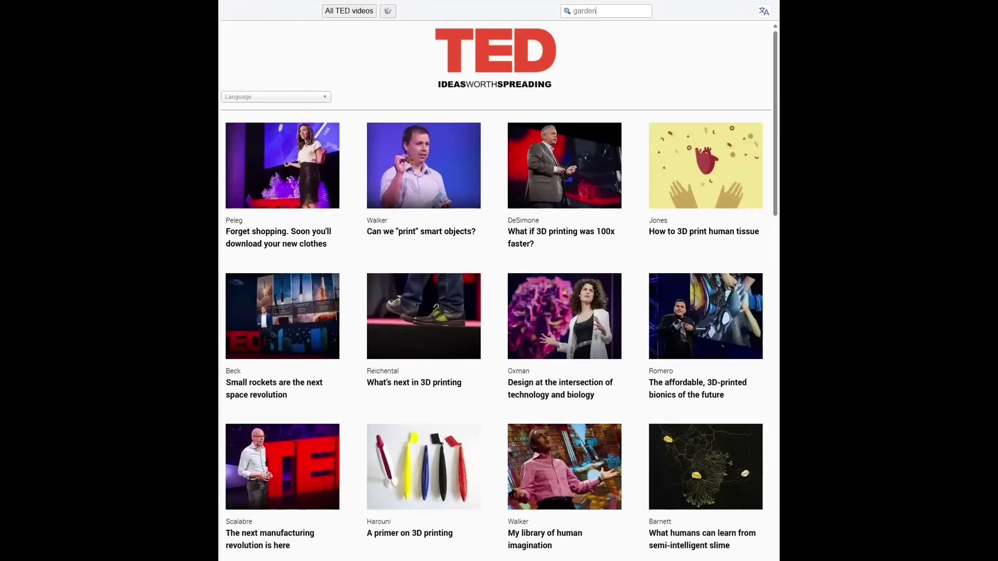
- Search 'garden' again to open 'Let your garden grow wild', then return to the video list
double_click(592, 11)
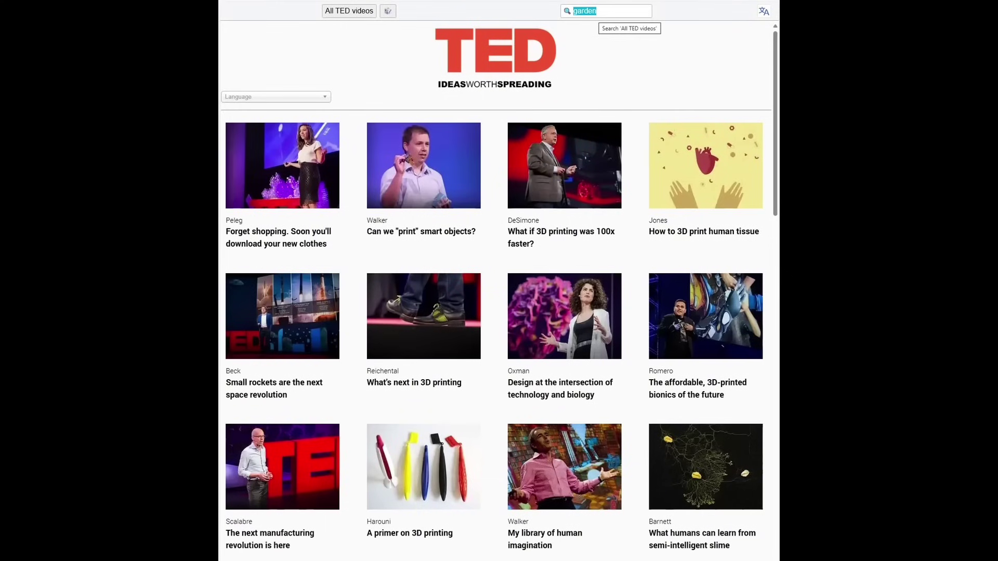
text(garden)
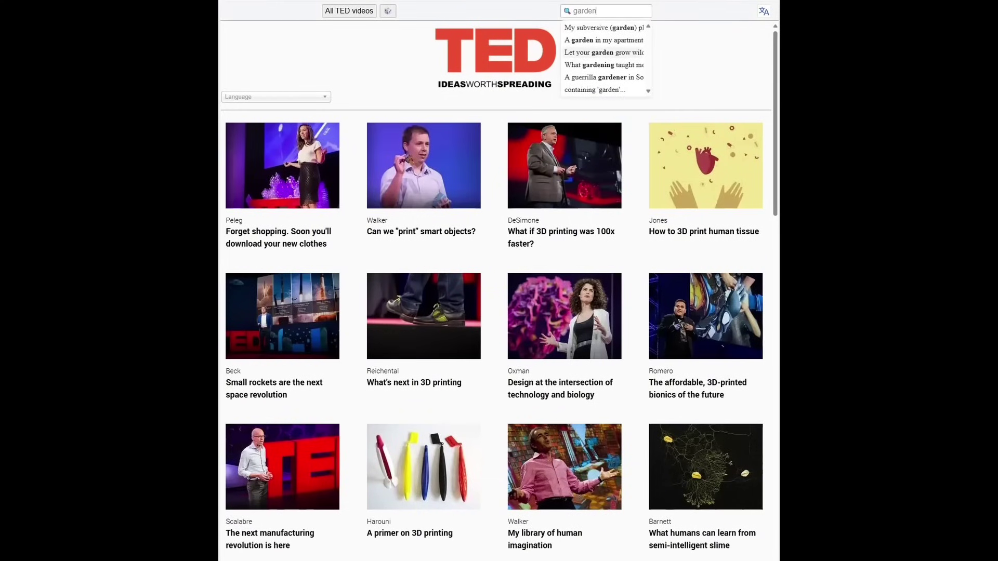
key(Return)
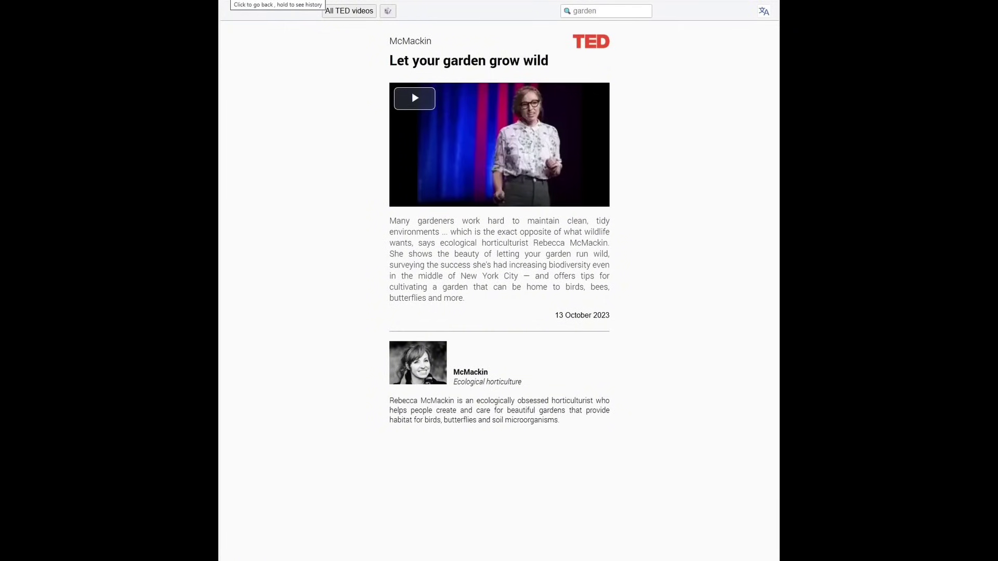
key(alt+Left)
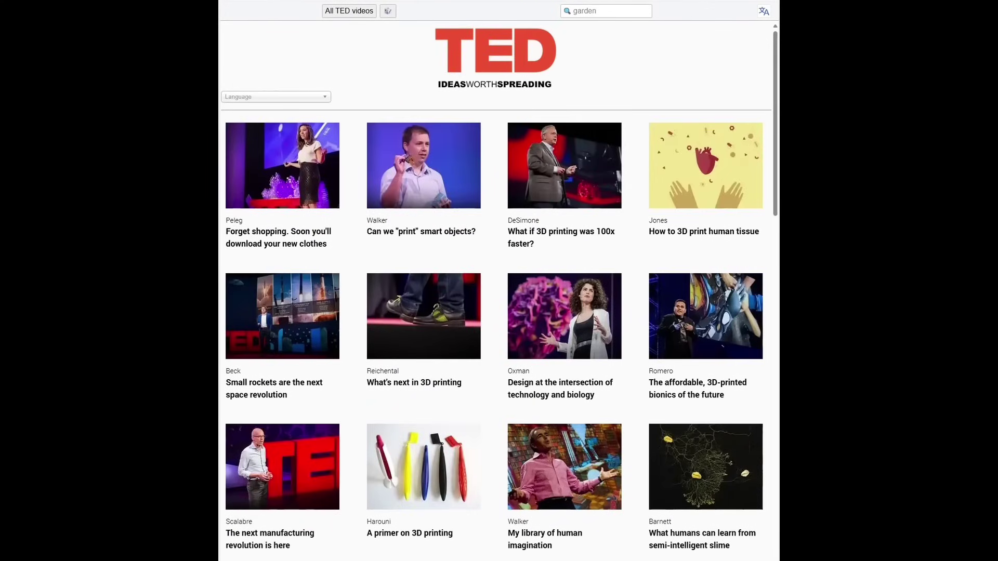
- Return to the Internet in a Box home page and open the MediaWiki community wiki
key(alt+Left)
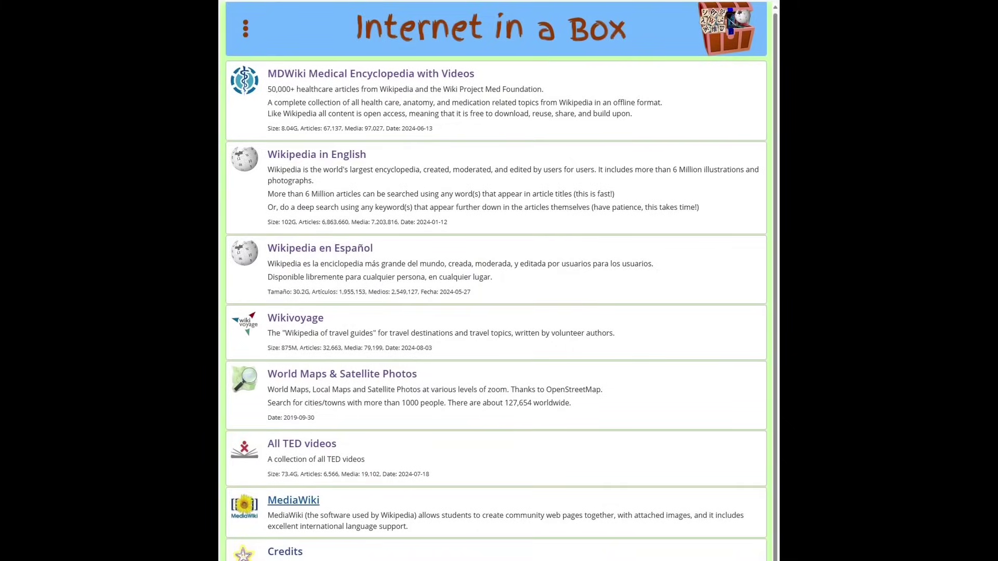
click(293, 500)
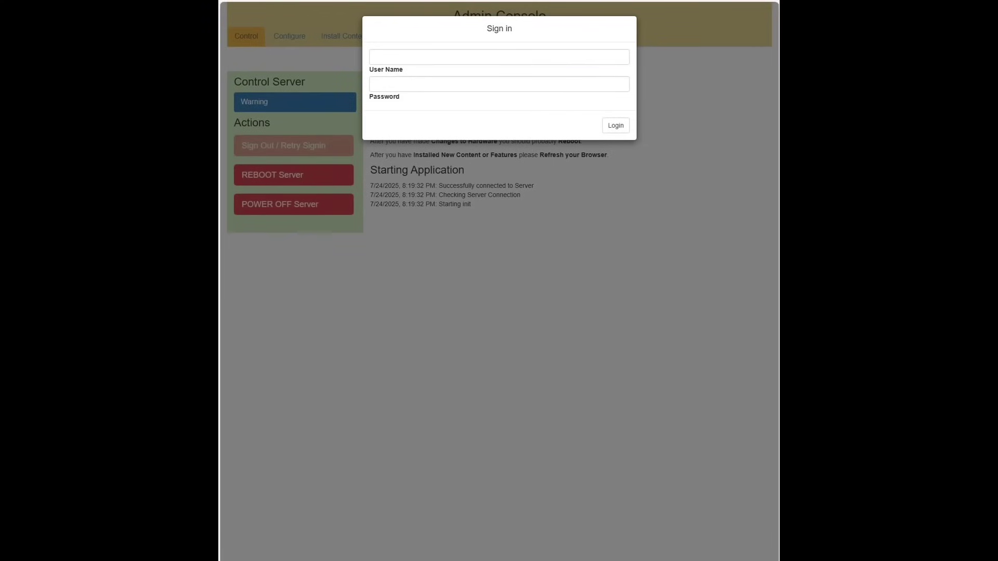
- Sign in to the Admin Console with the saved admin credentials and show the Configure page's services
click(499, 56)
key(Down)
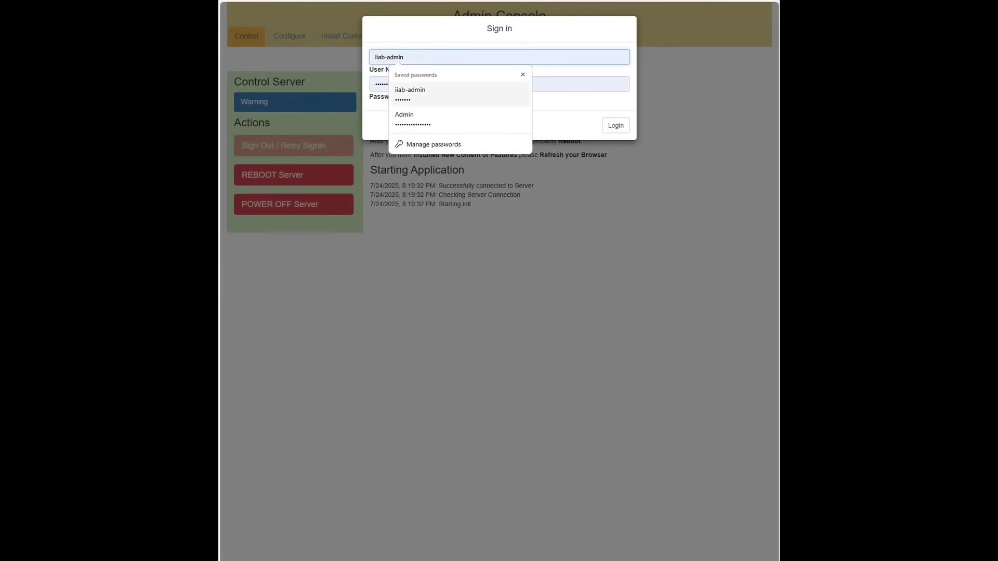
key(Return)
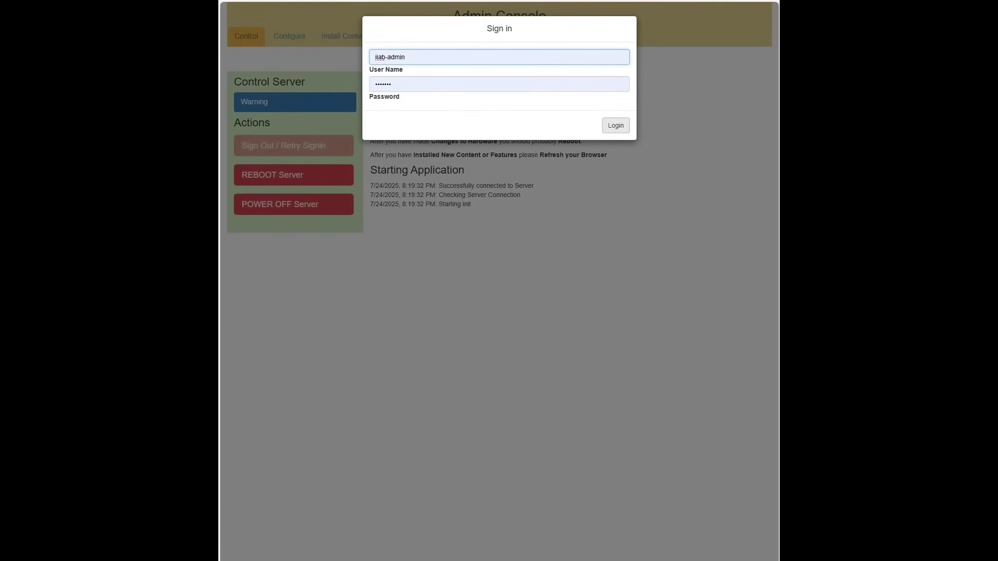
key(Tab)
key(Tab)
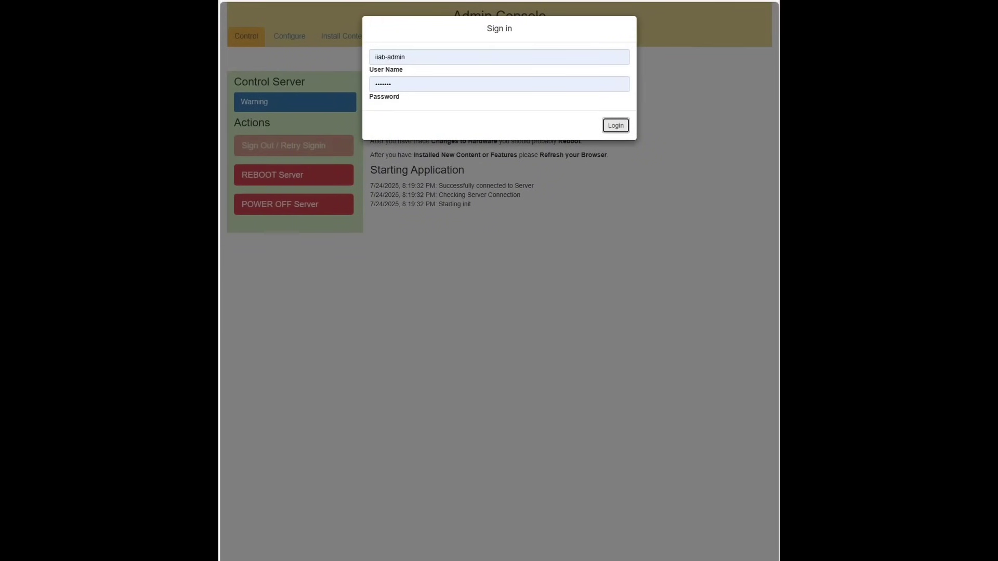
key(Return)
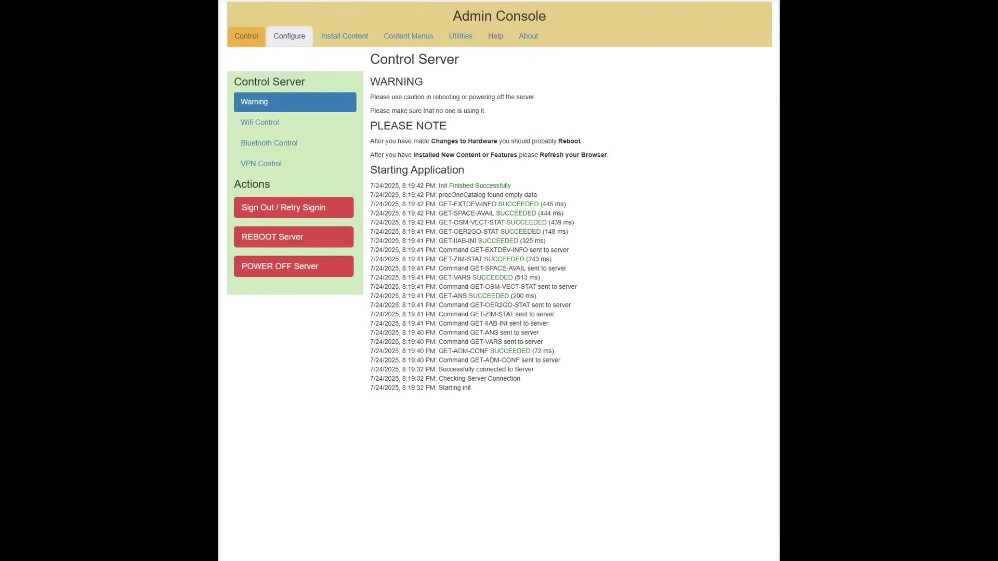
click(289, 36)
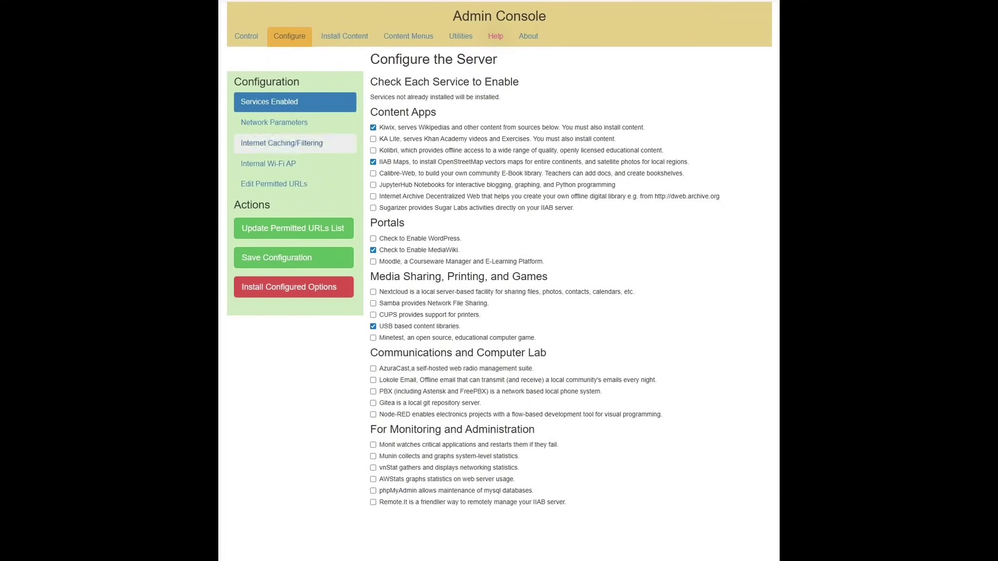
- Look through the Network Parameters, Internal Wi-Fi AP and Edit Permitted URLs pages, then go to the Install Content Quick Pick page
click(274, 122)
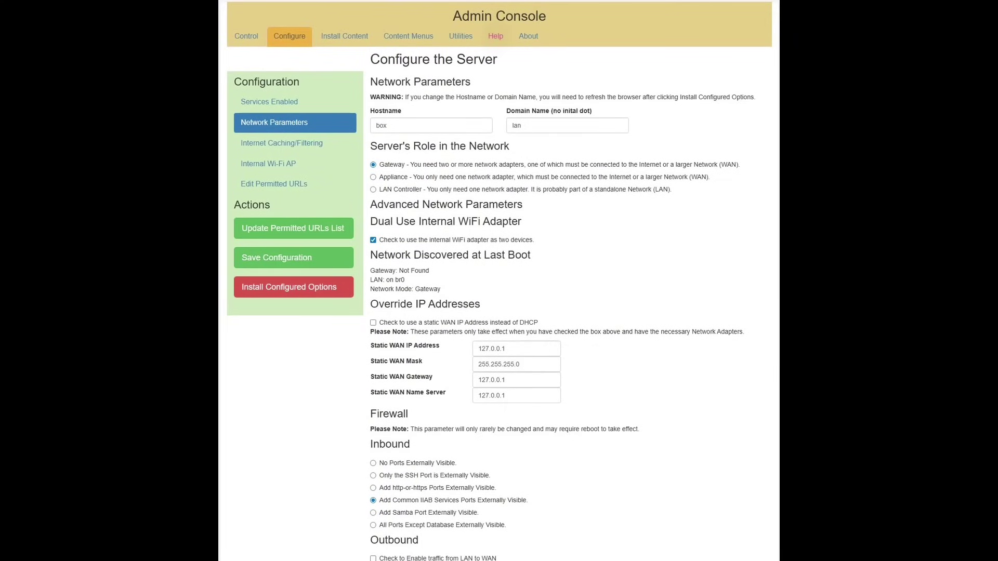
click(268, 164)
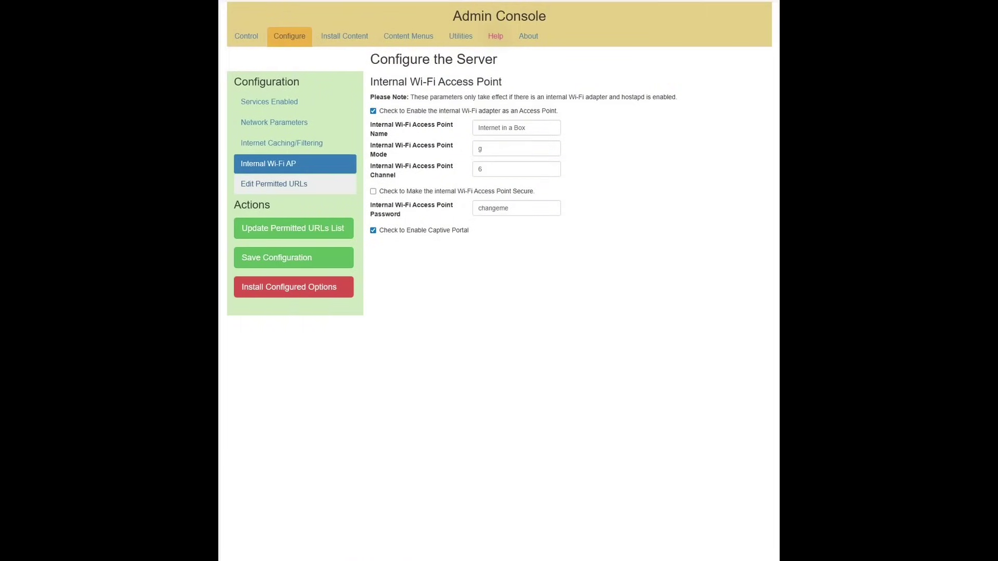
click(274, 184)
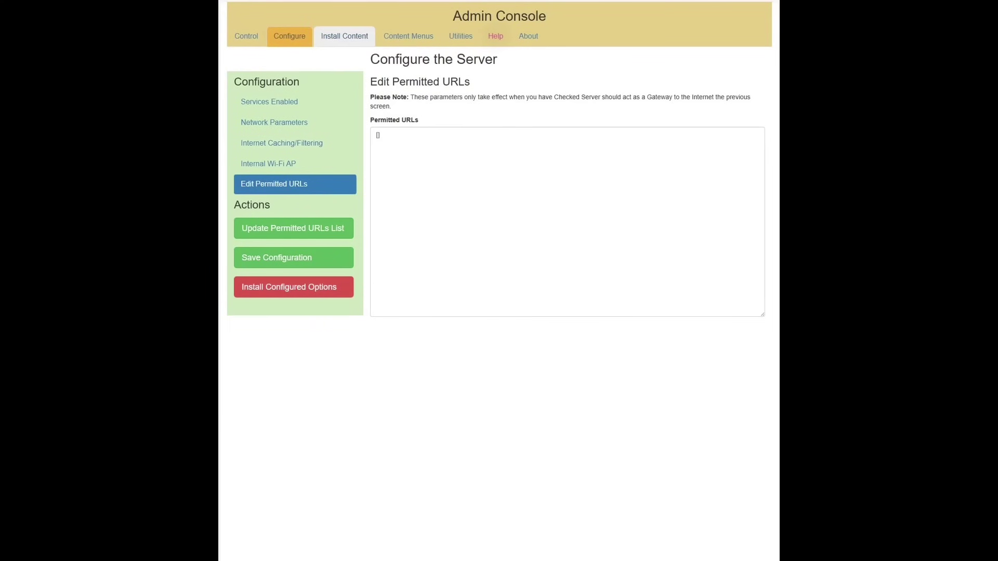
click(344, 35)
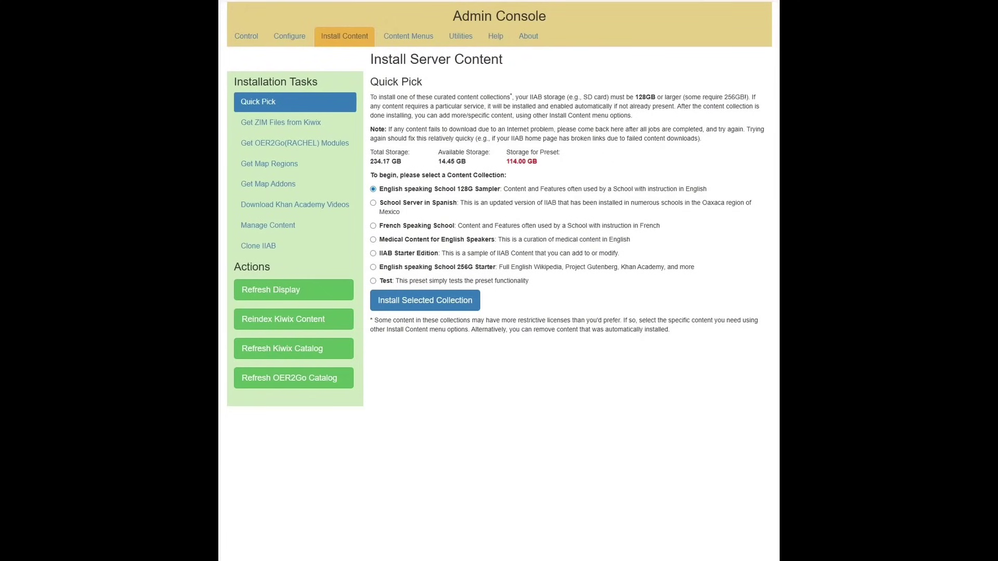
- Note the 14.45 GB available storage and 30.18 GB Spanish Wikipedia ZIM, then go to the Clone IIAB page
drag(438, 161, 466, 162)
key(Escape)
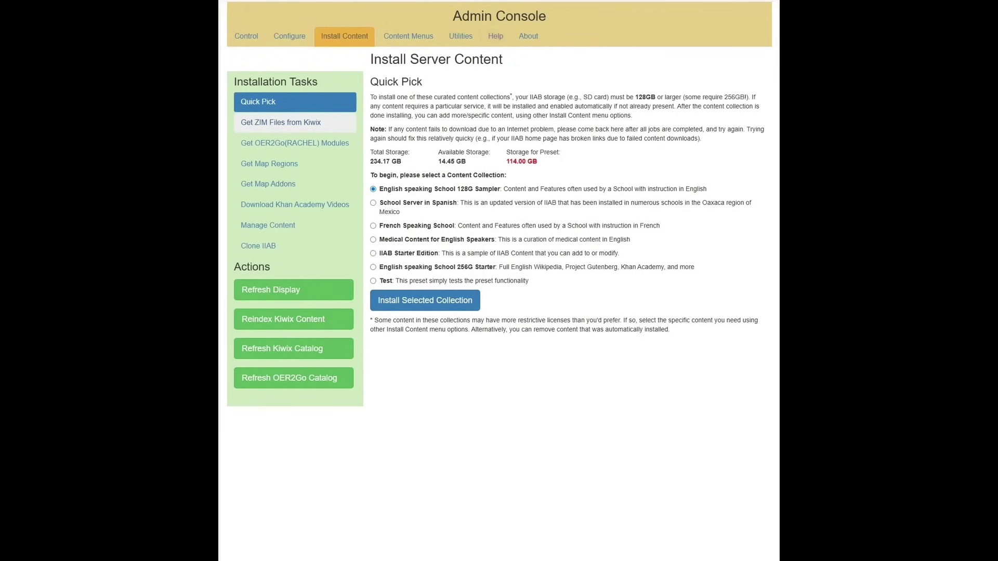
click(281, 225)
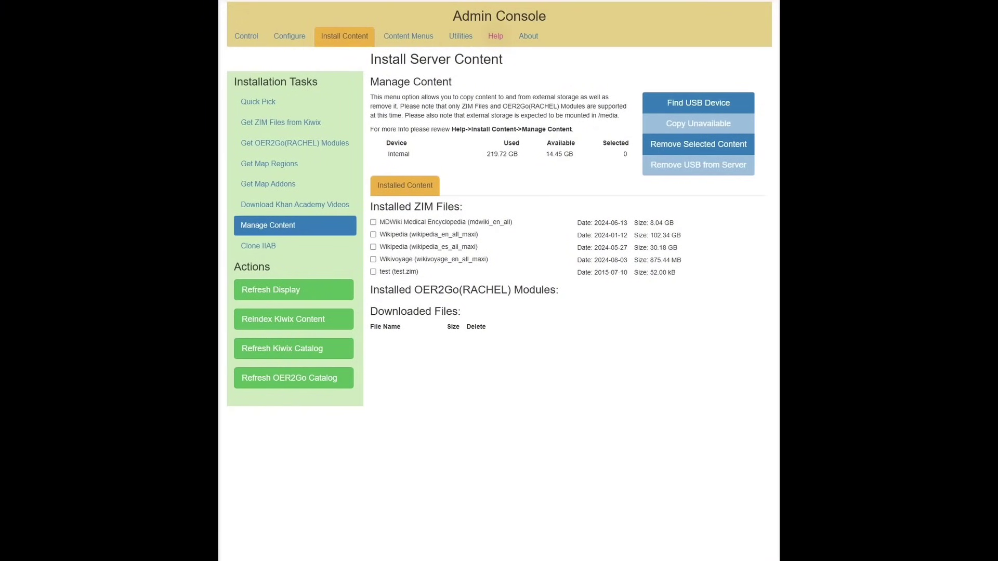
mouse_move(446, 248)
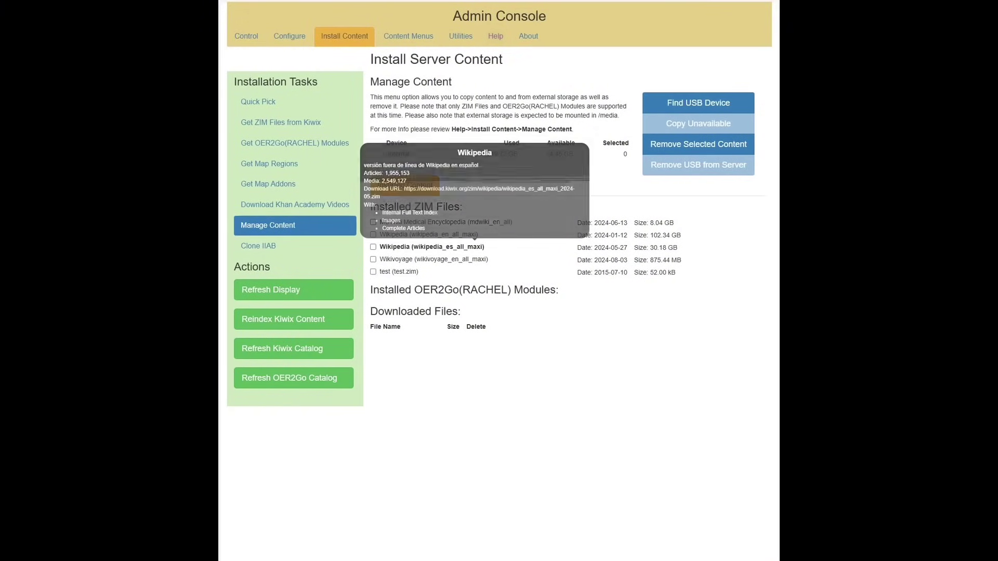
drag(649, 247, 677, 248)
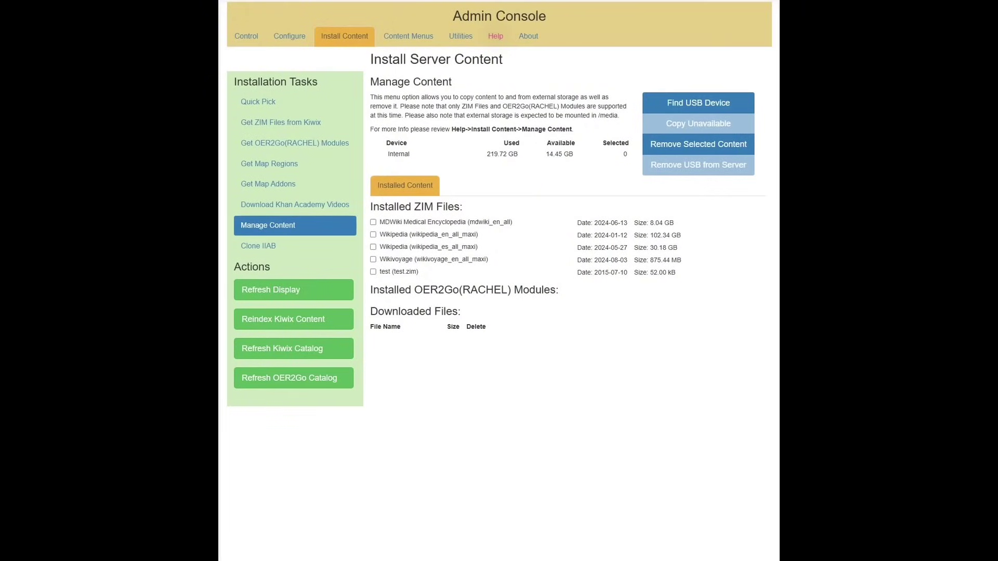
click(270, 245)
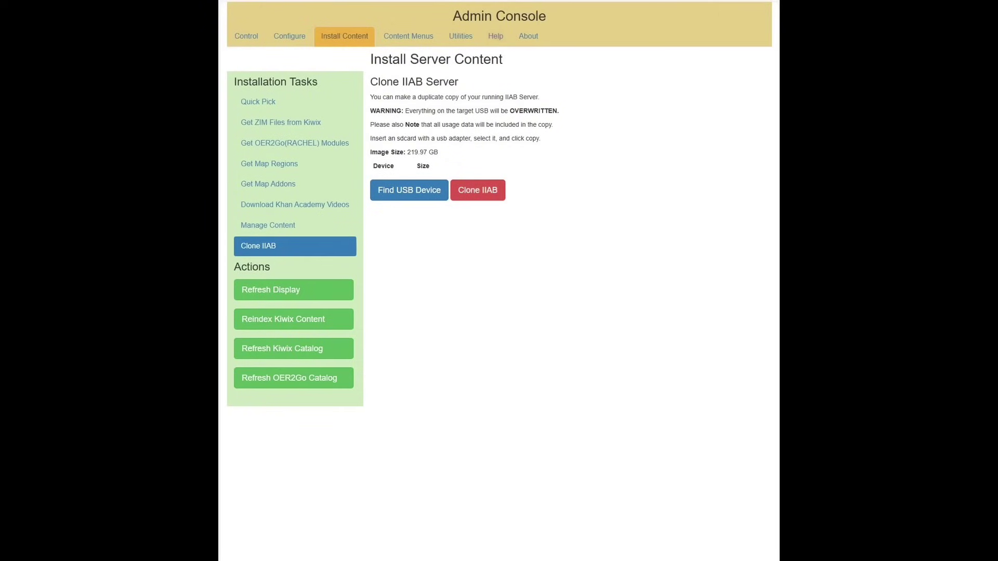
- Search for a USB device, view Content Menus, then display System Storage under Utilities
click(409, 190)
click(408, 36)
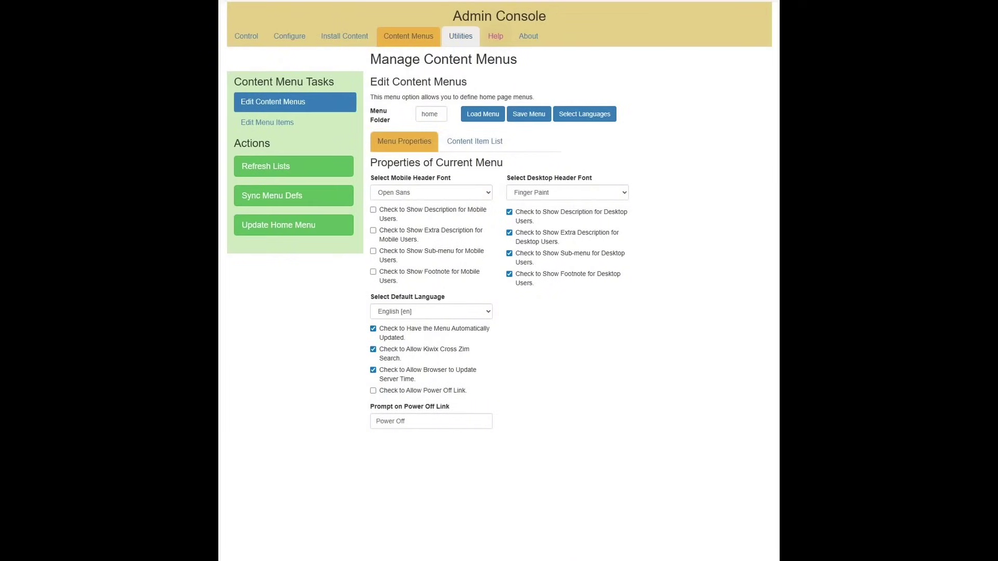
click(460, 36)
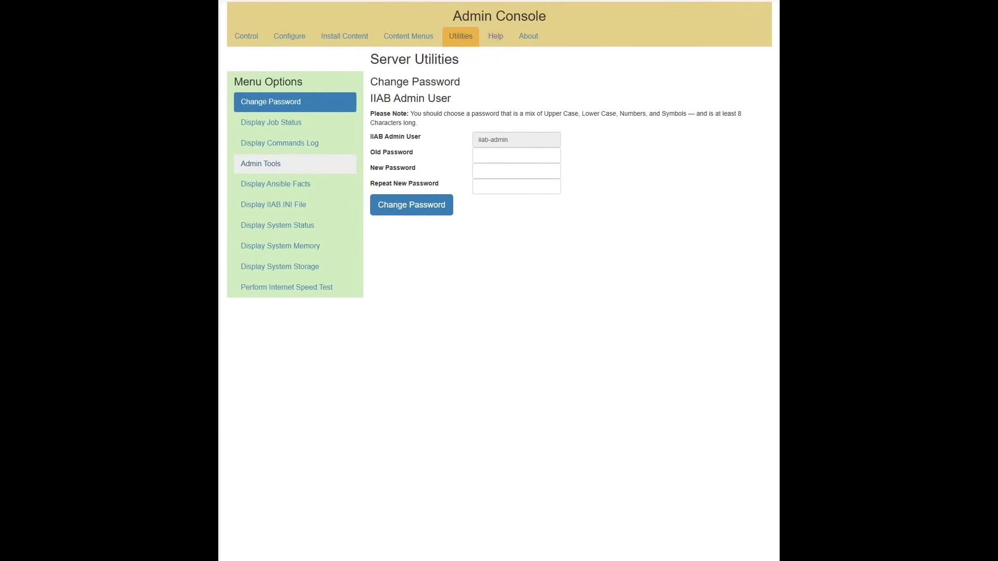
click(280, 267)
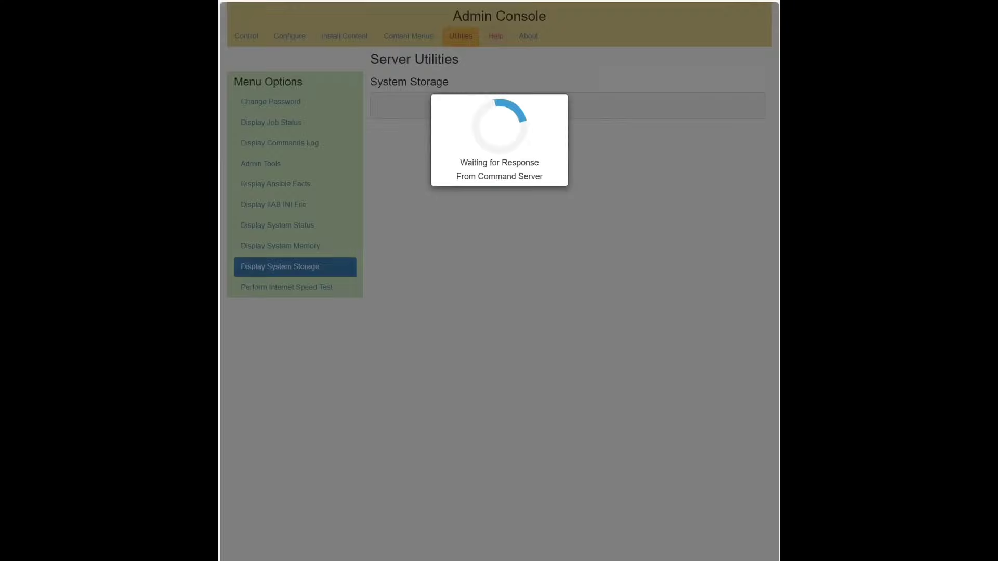